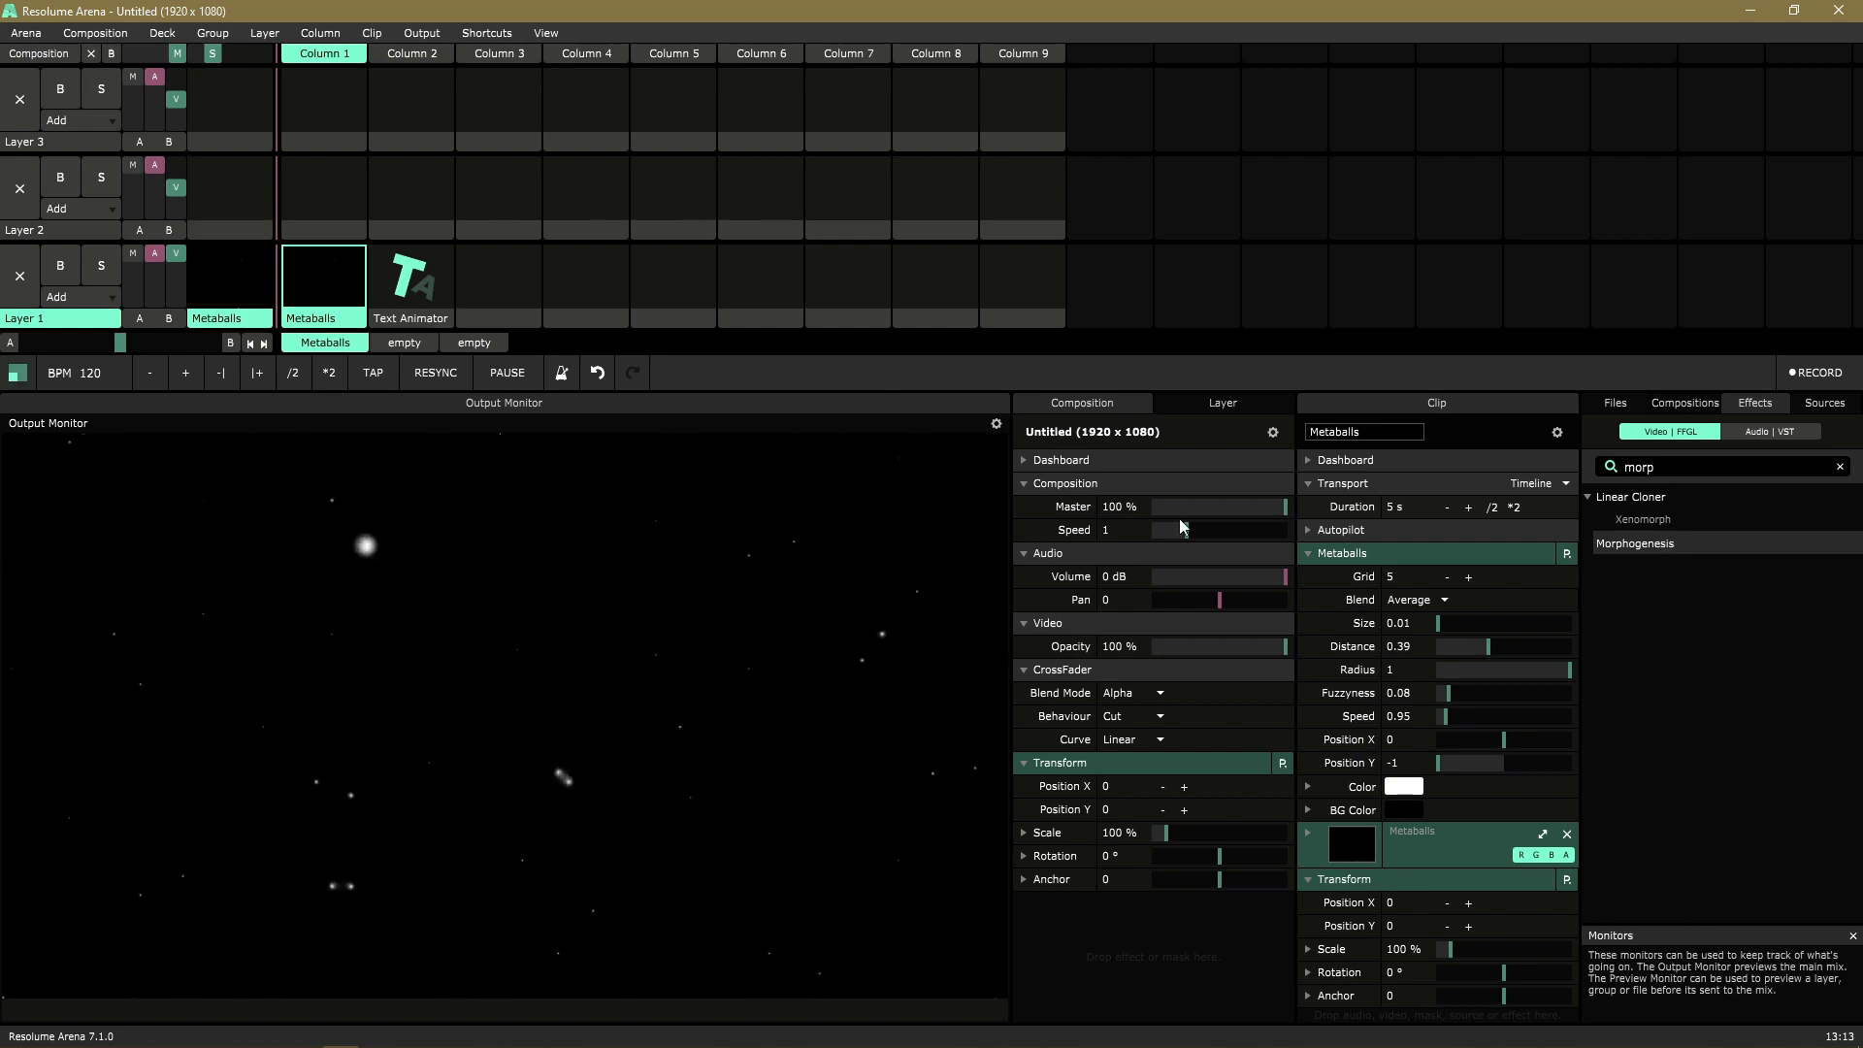
# - Apply Morphogenesis to the Metaballs layer with Input Amount 0.67 and Persistence 0.94
pyautogui.moveTo(1649, 541); pyautogui.dragTo(1129, 923)
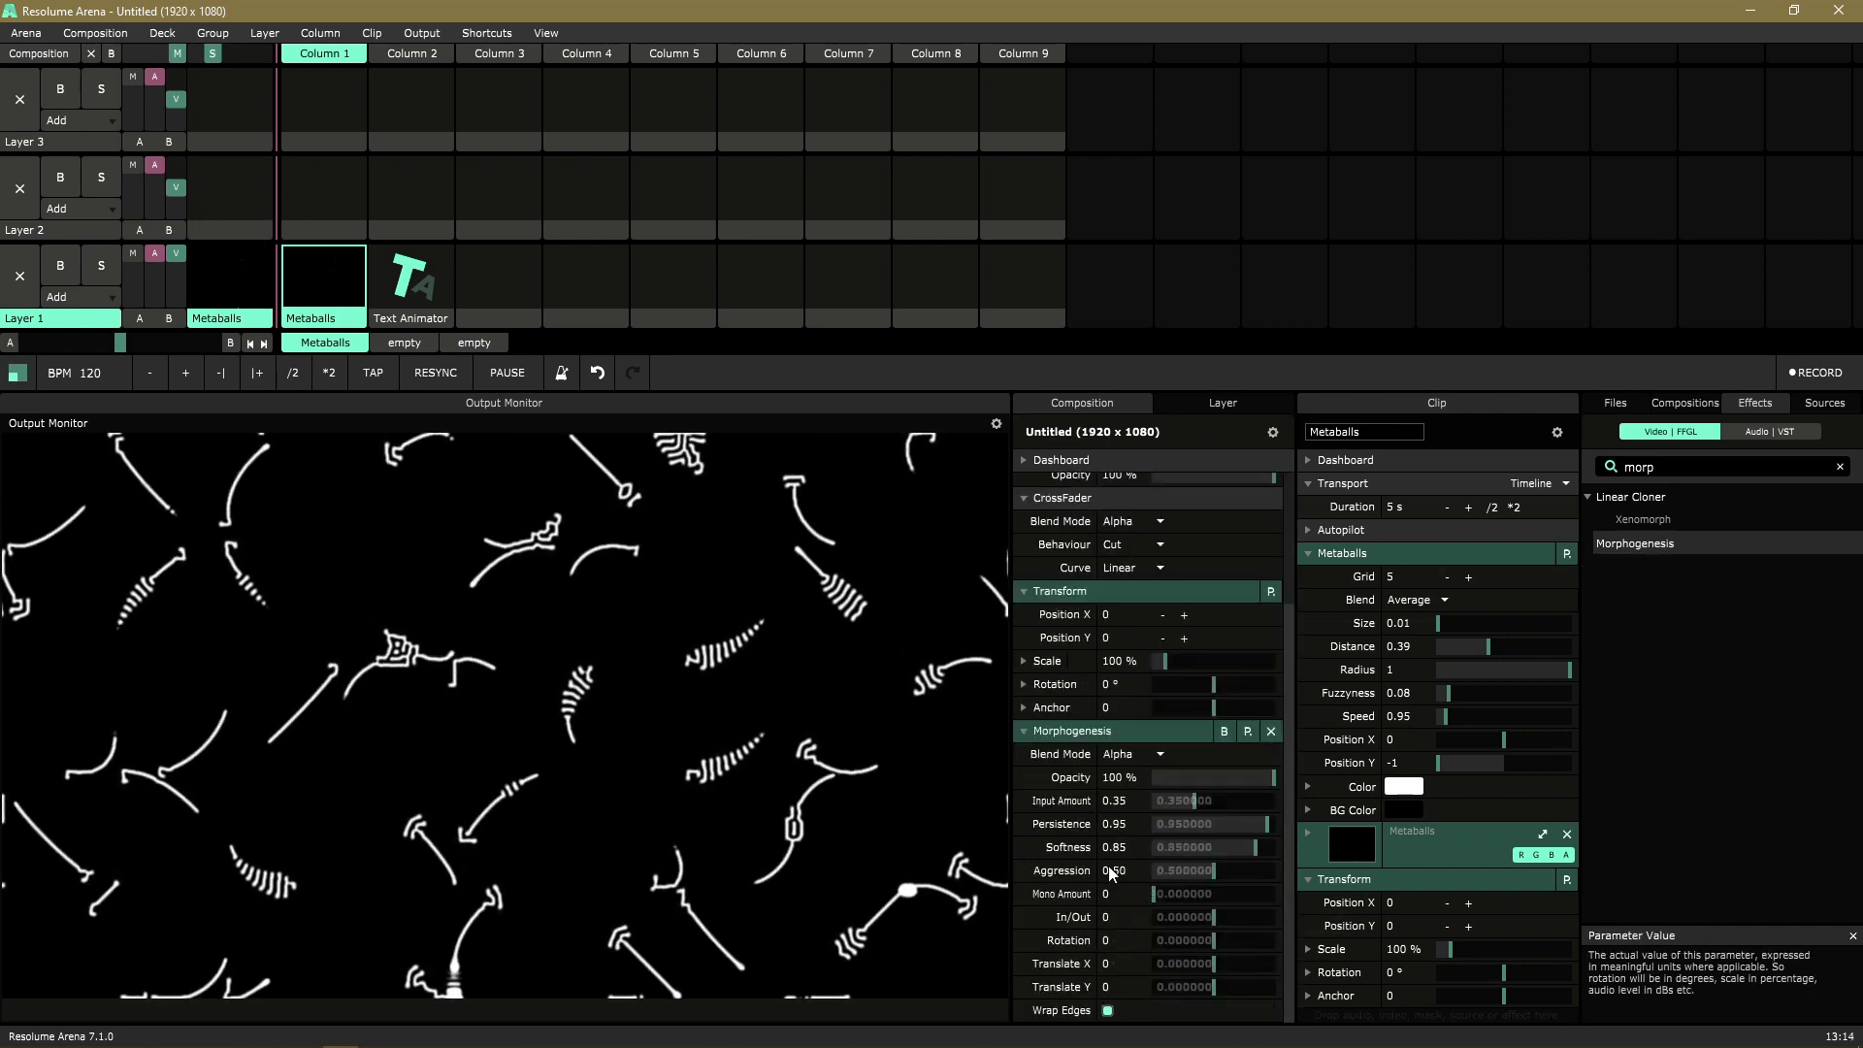
pyautogui.moveTo(1267, 824); pyautogui.dragTo(1193, 876)
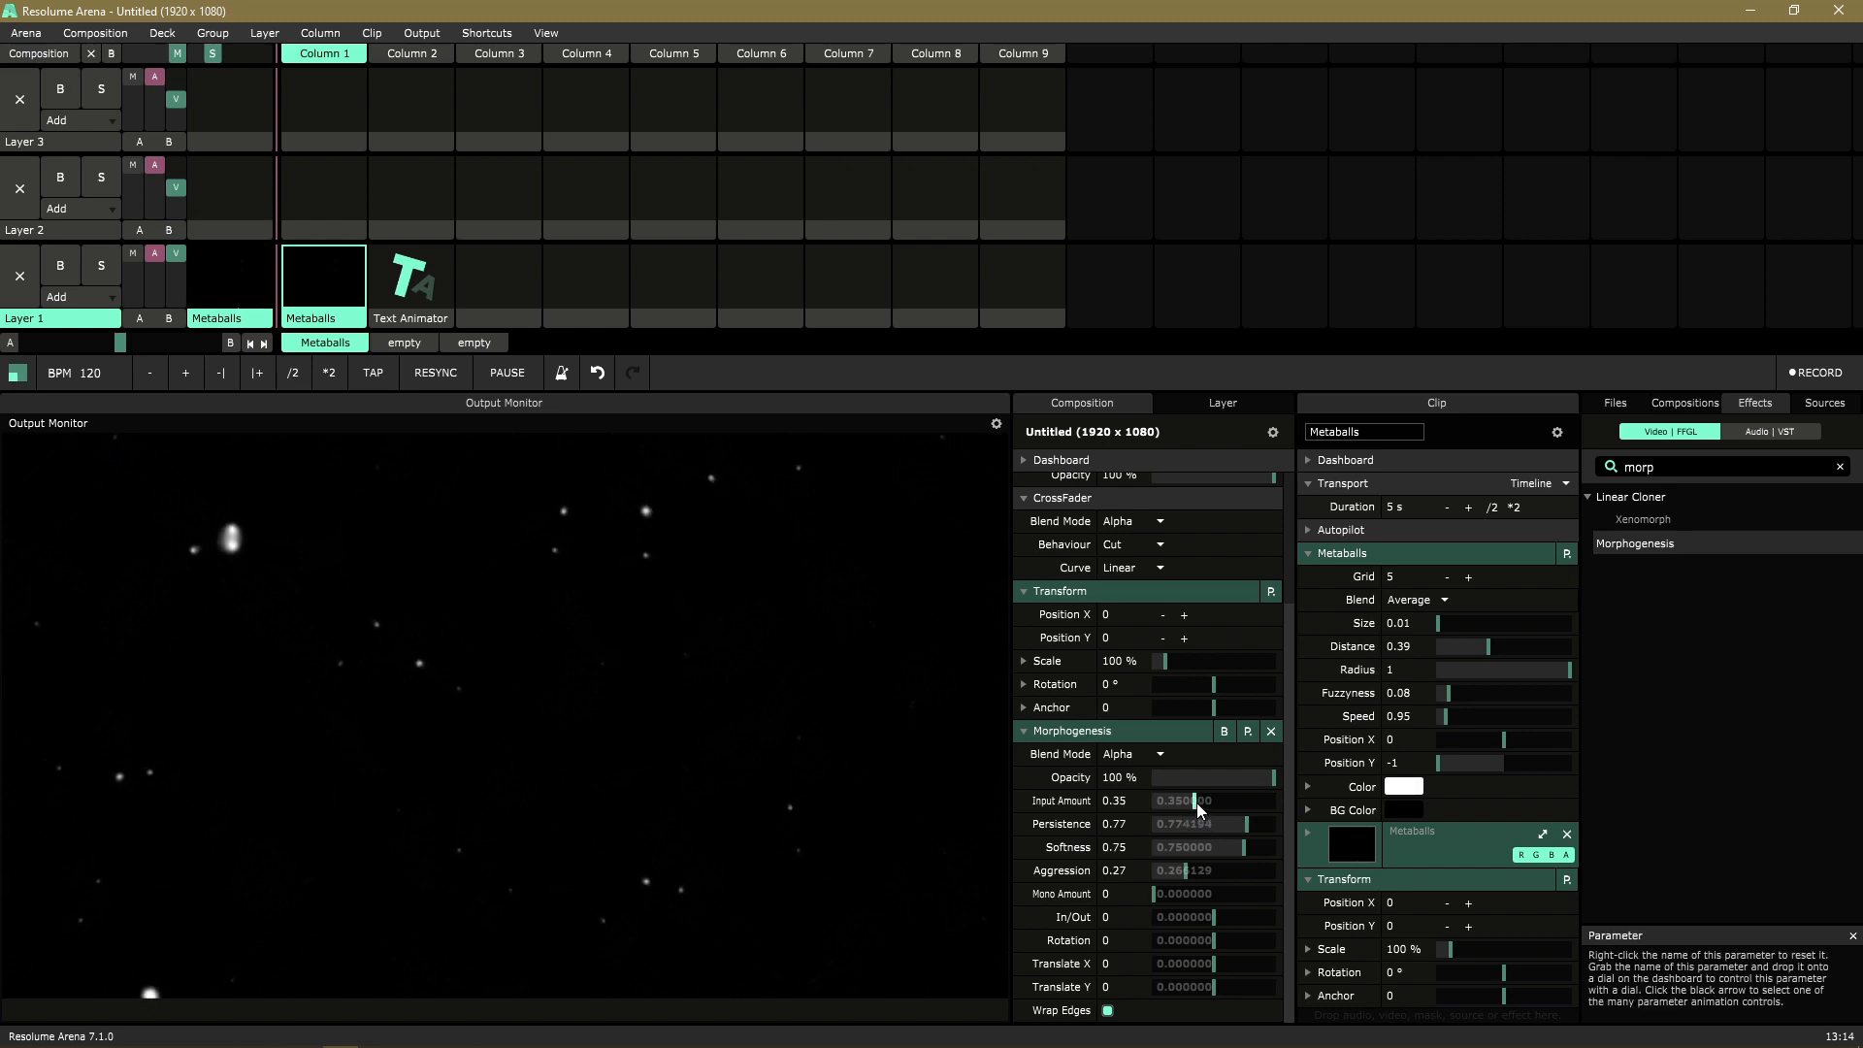
pyautogui.moveTo(1196, 802); pyautogui.dragTo(1267, 825)
# - Tune Morphogenesis to Persistence 1, Softness 0.87 and Aggression 0.26 for white curved strands
pyautogui.click(1263, 823)
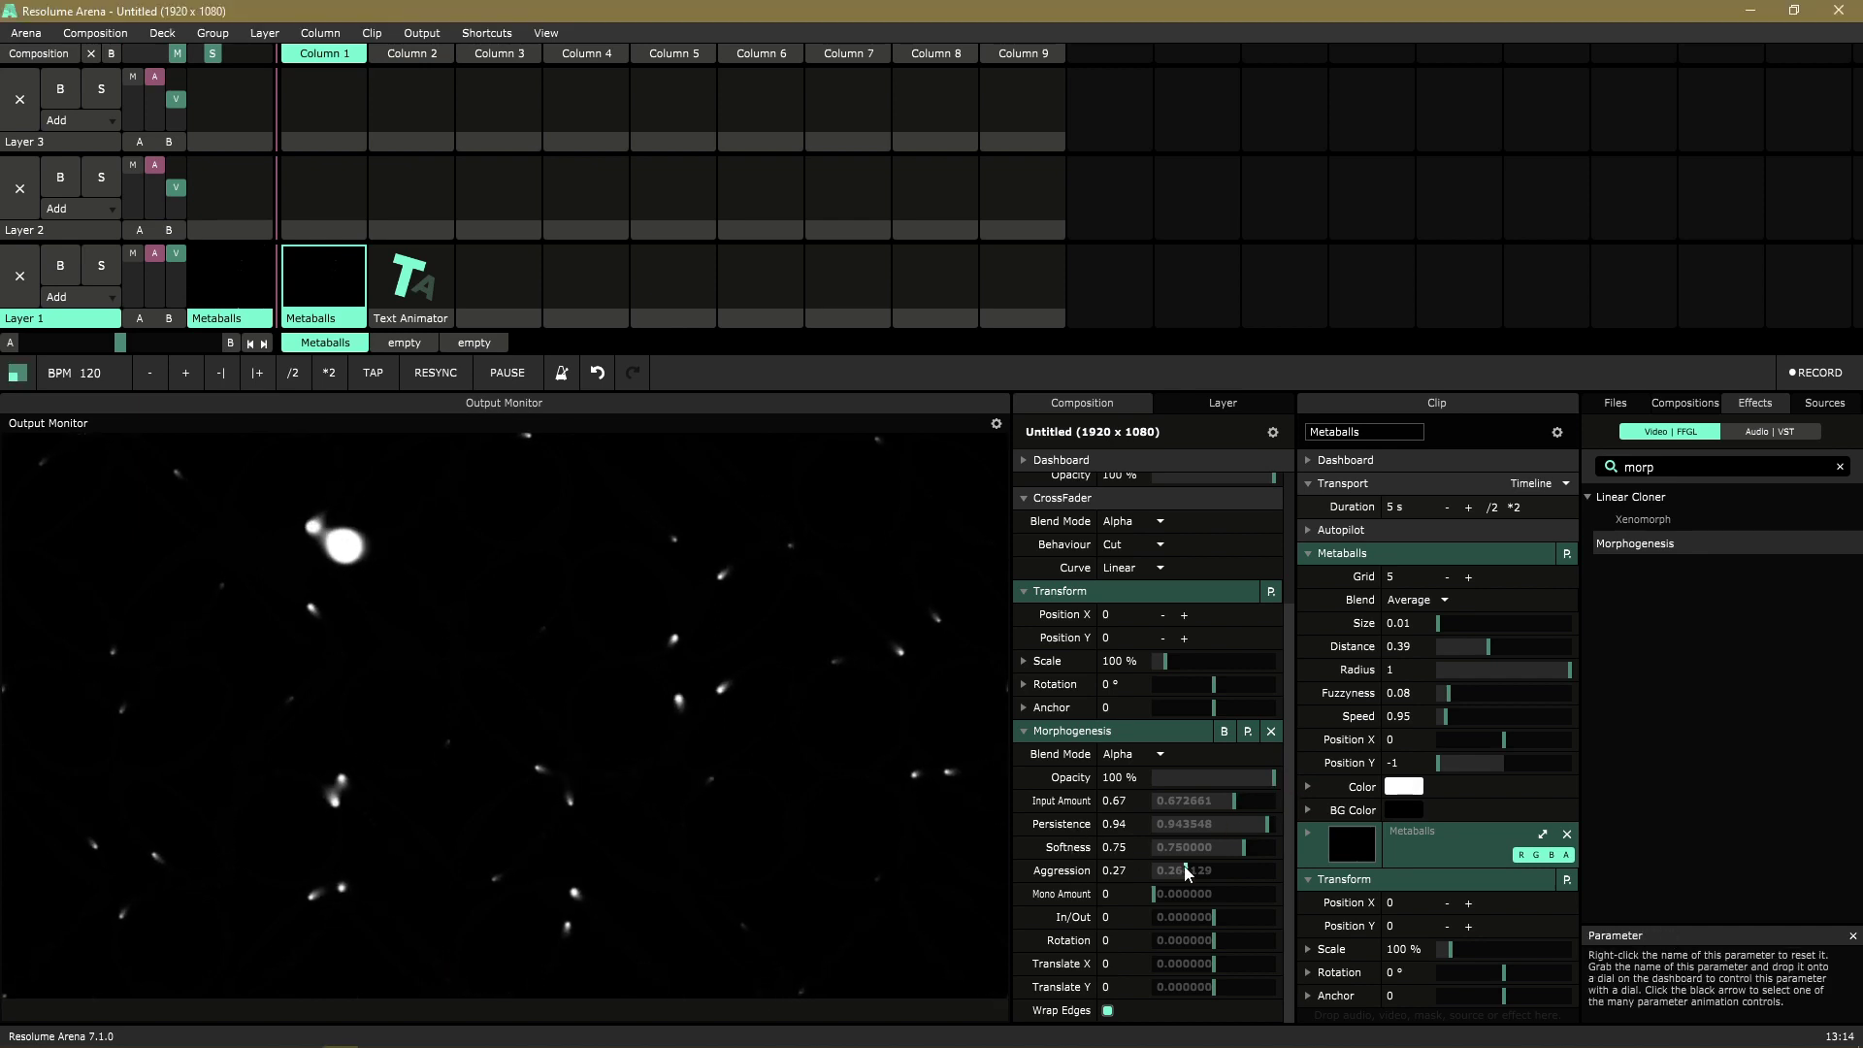
pyautogui.moveTo(1191, 861); pyautogui.dragTo(1276, 824)
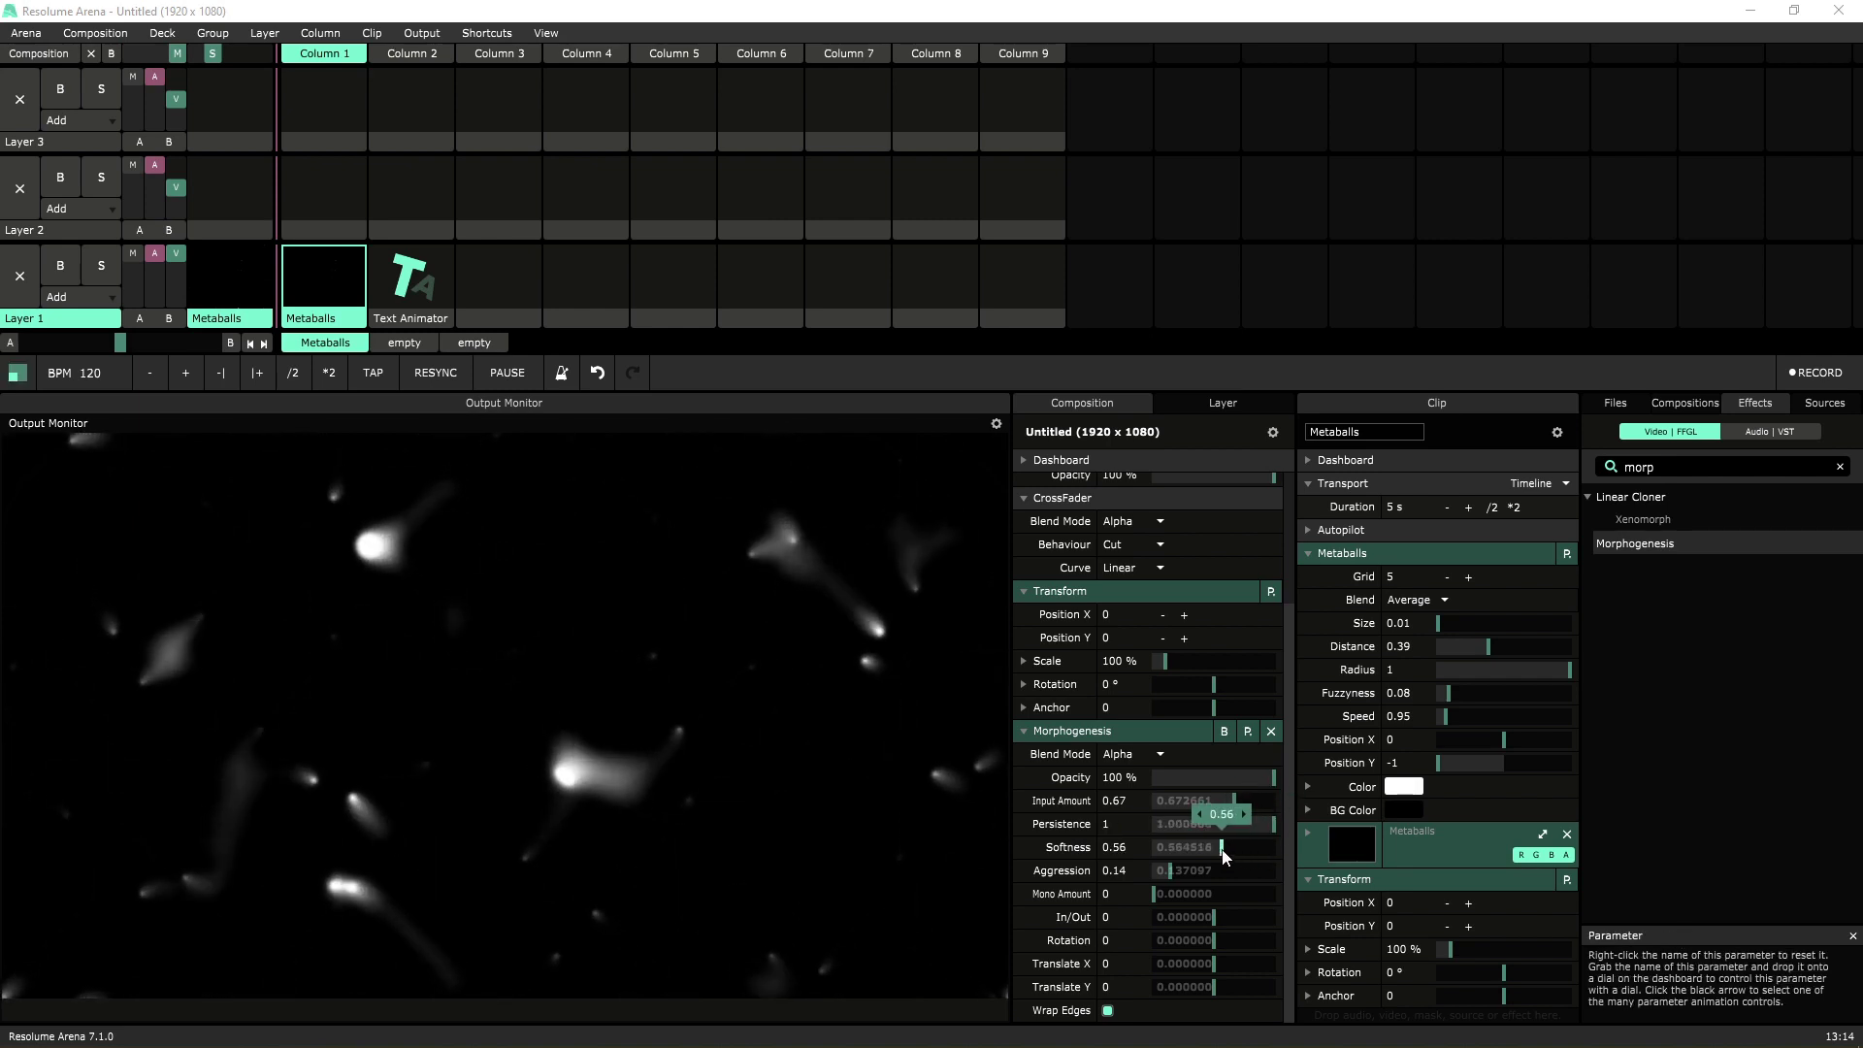
pyautogui.moveTo(1247, 855); pyautogui.dragTo(1291, 852)
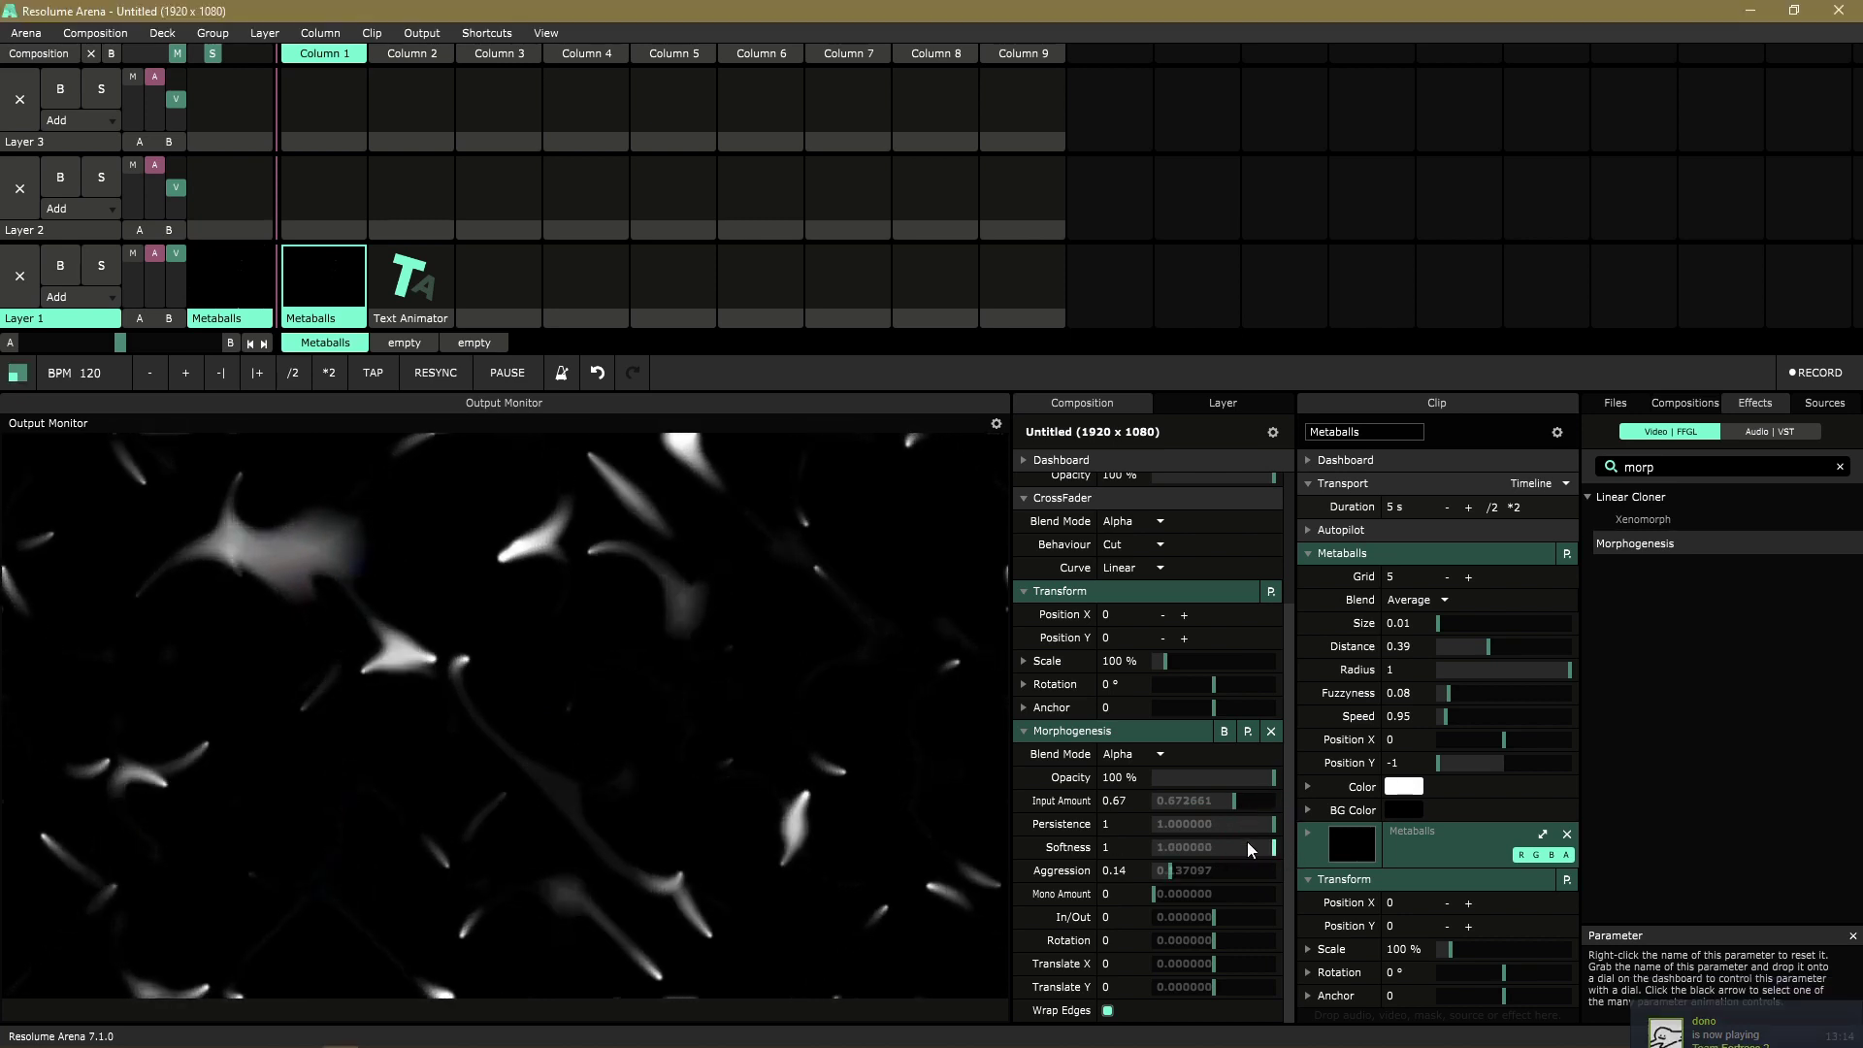
pyautogui.click(1259, 849)
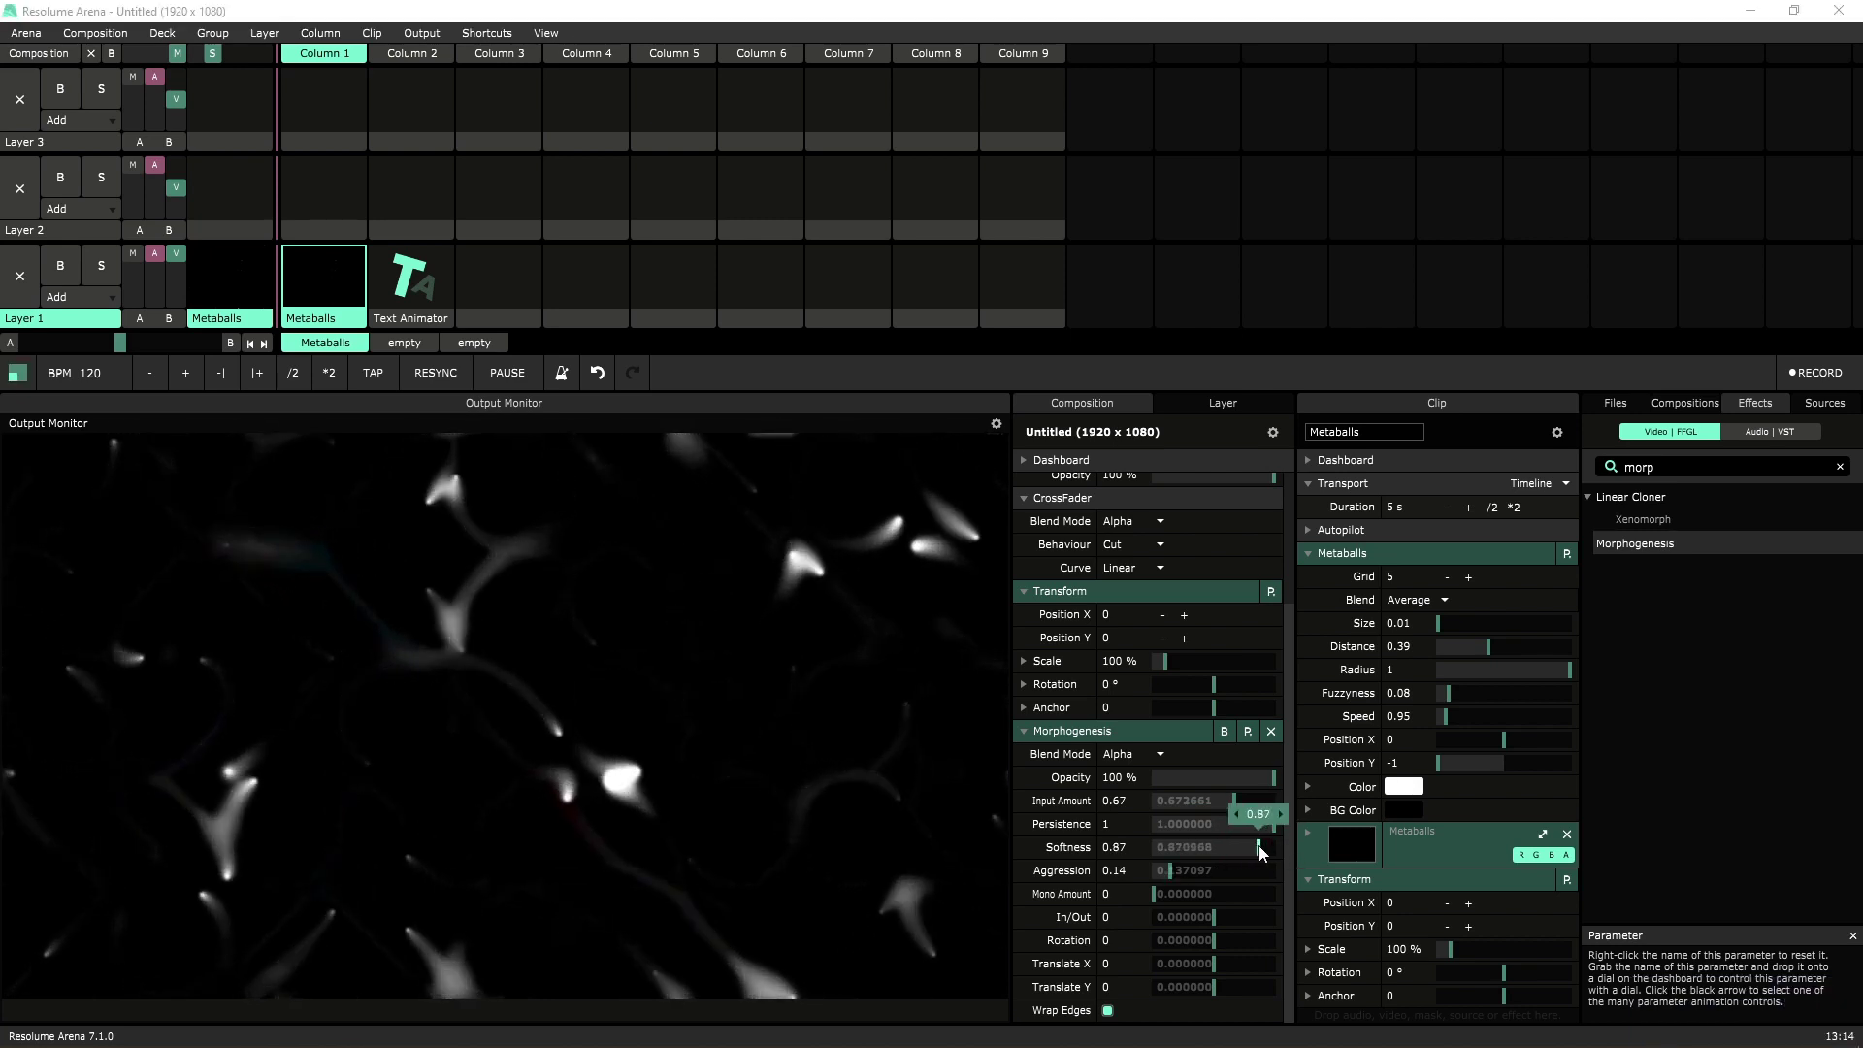
pyautogui.click(1172, 870)
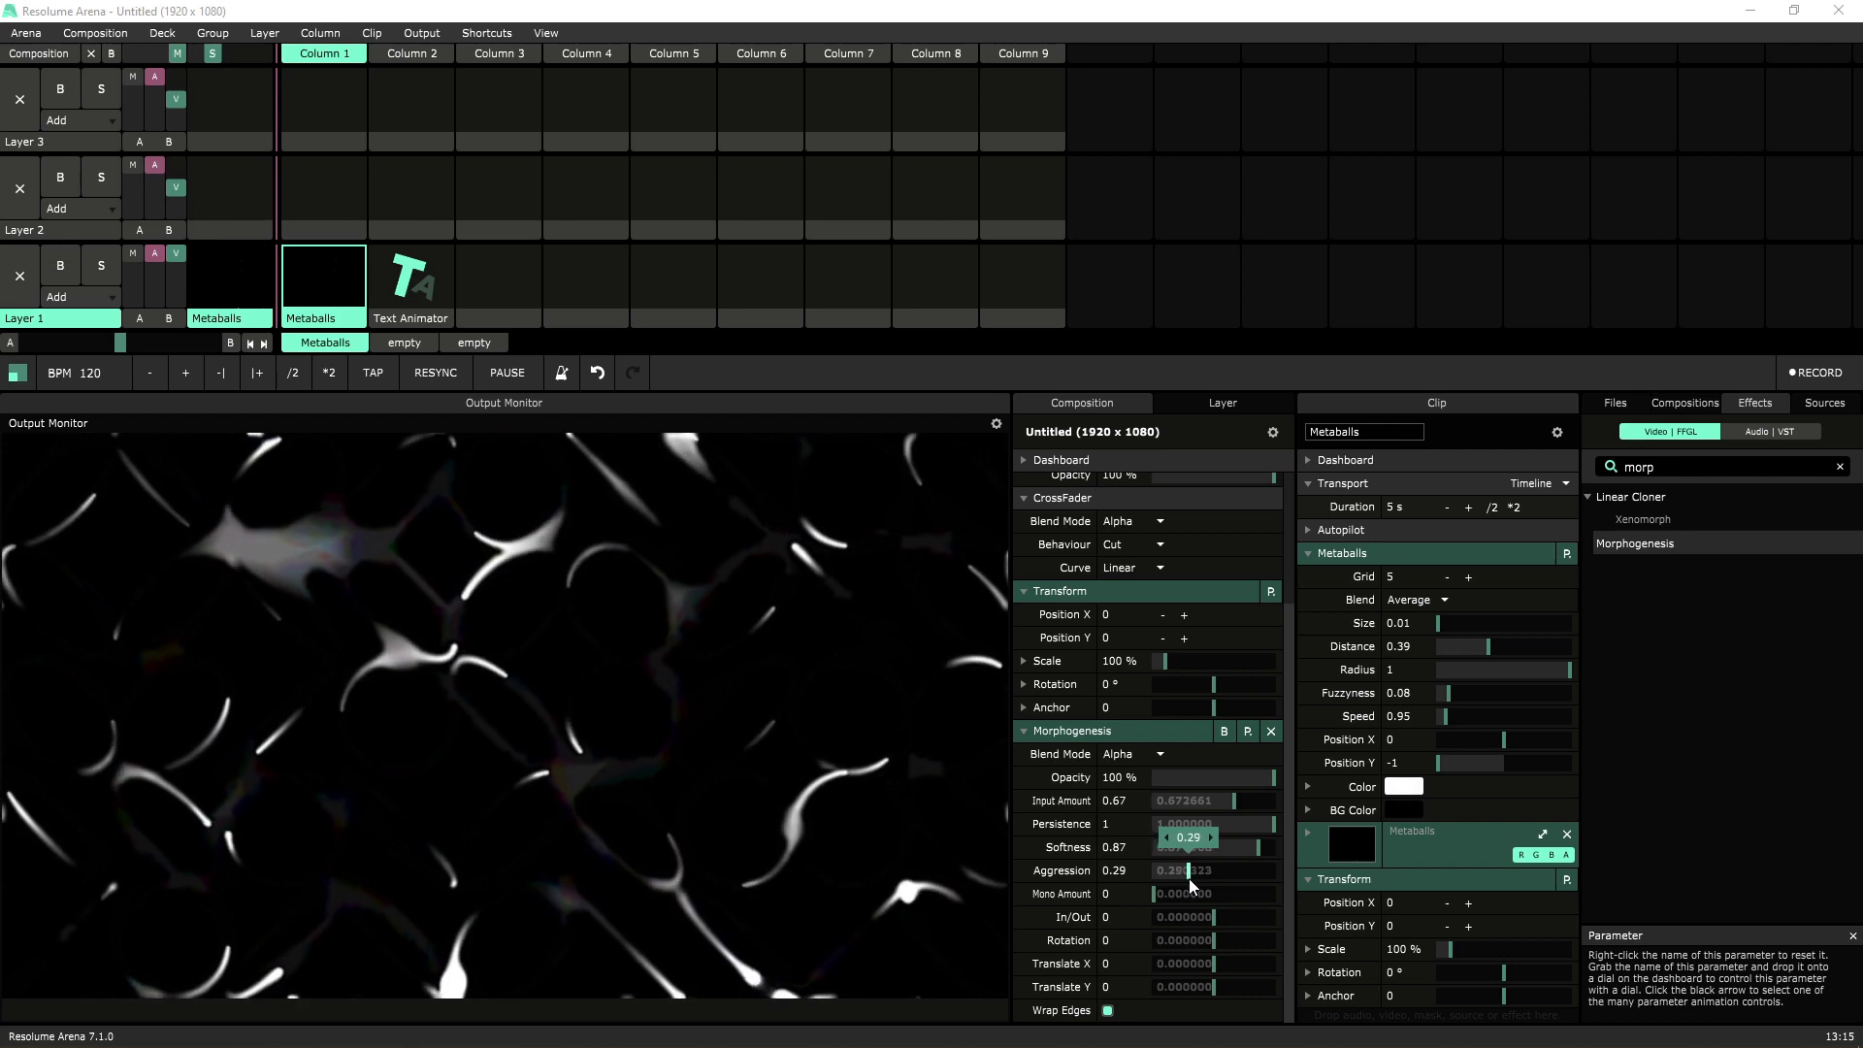
pyautogui.moveTo(1194, 881)
pyautogui.mouseDown()
pyautogui.moveTo(1210, 886)
pyautogui.moveTo(1163, 898)
pyautogui.mouseUp()
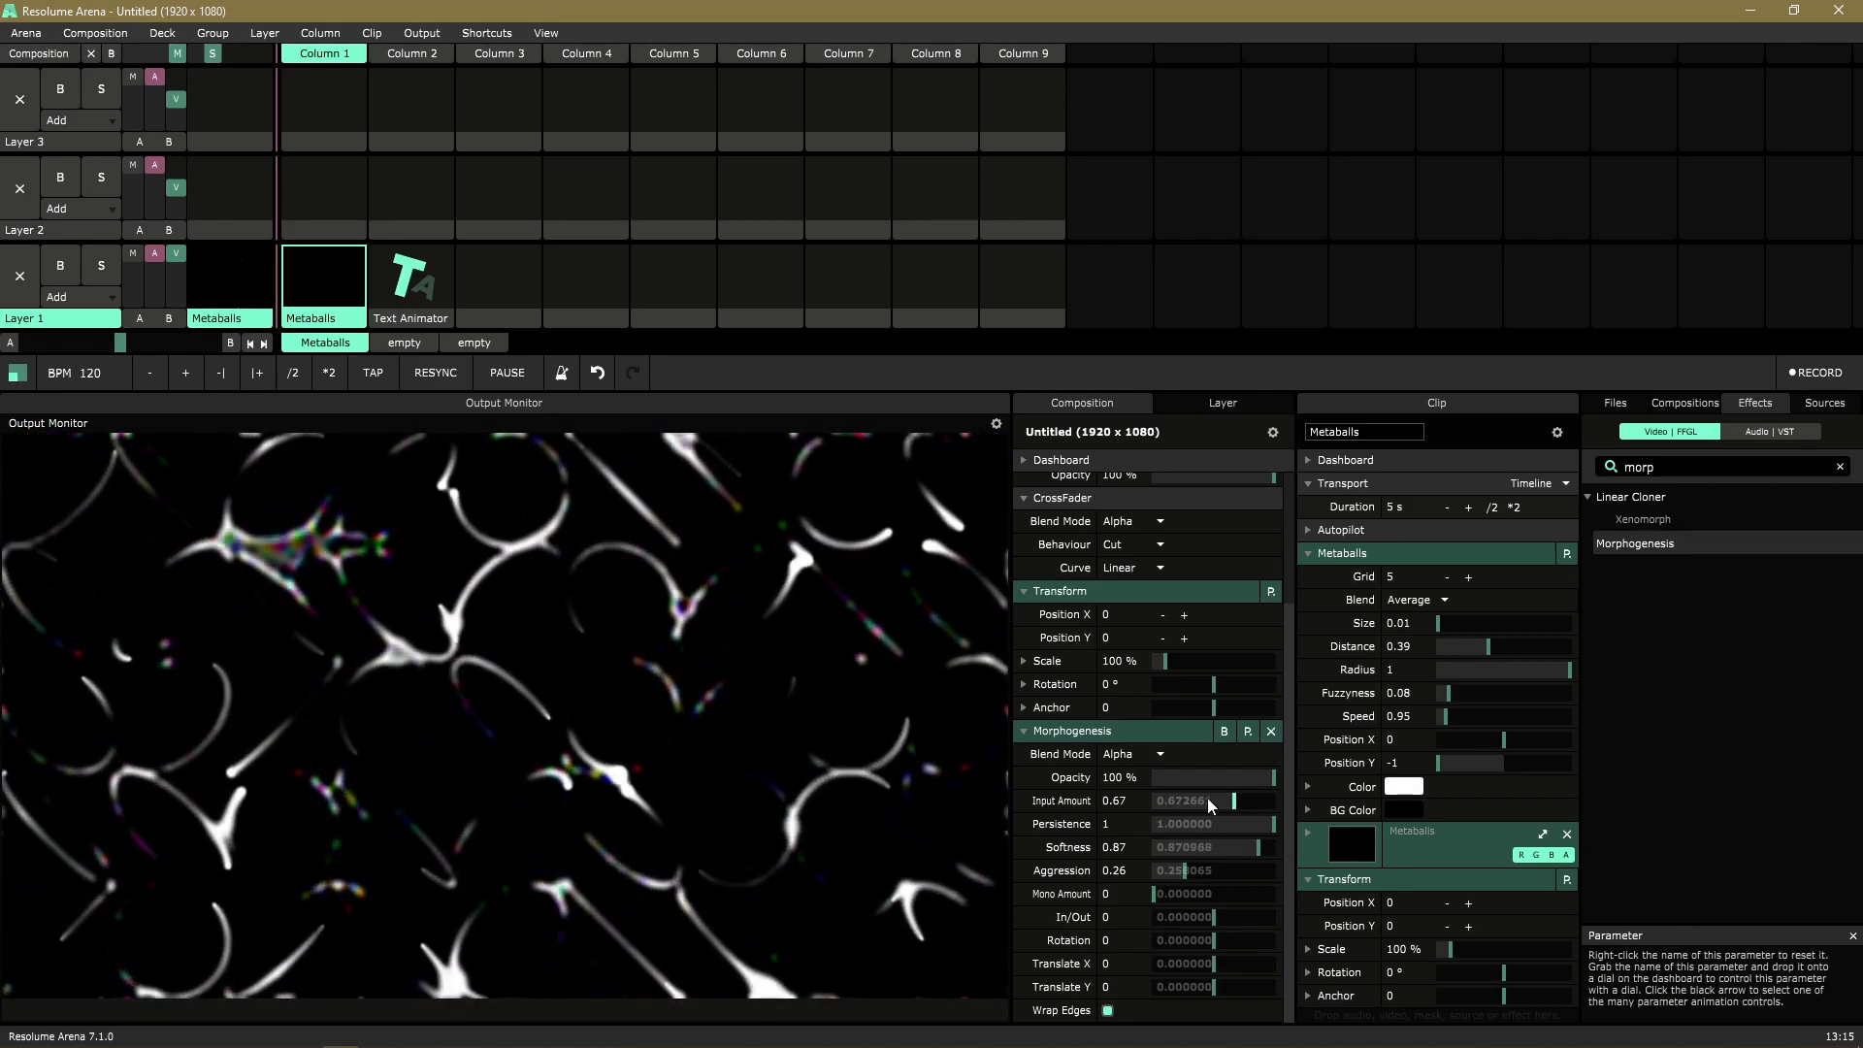
# - Adjust Morphogenesis to Input Amount 1, Persistence 0.83, Softness 0.75 and Aggression 0.16
pyautogui.moveTo(1234, 805); pyautogui.dragTo(1277, 818)
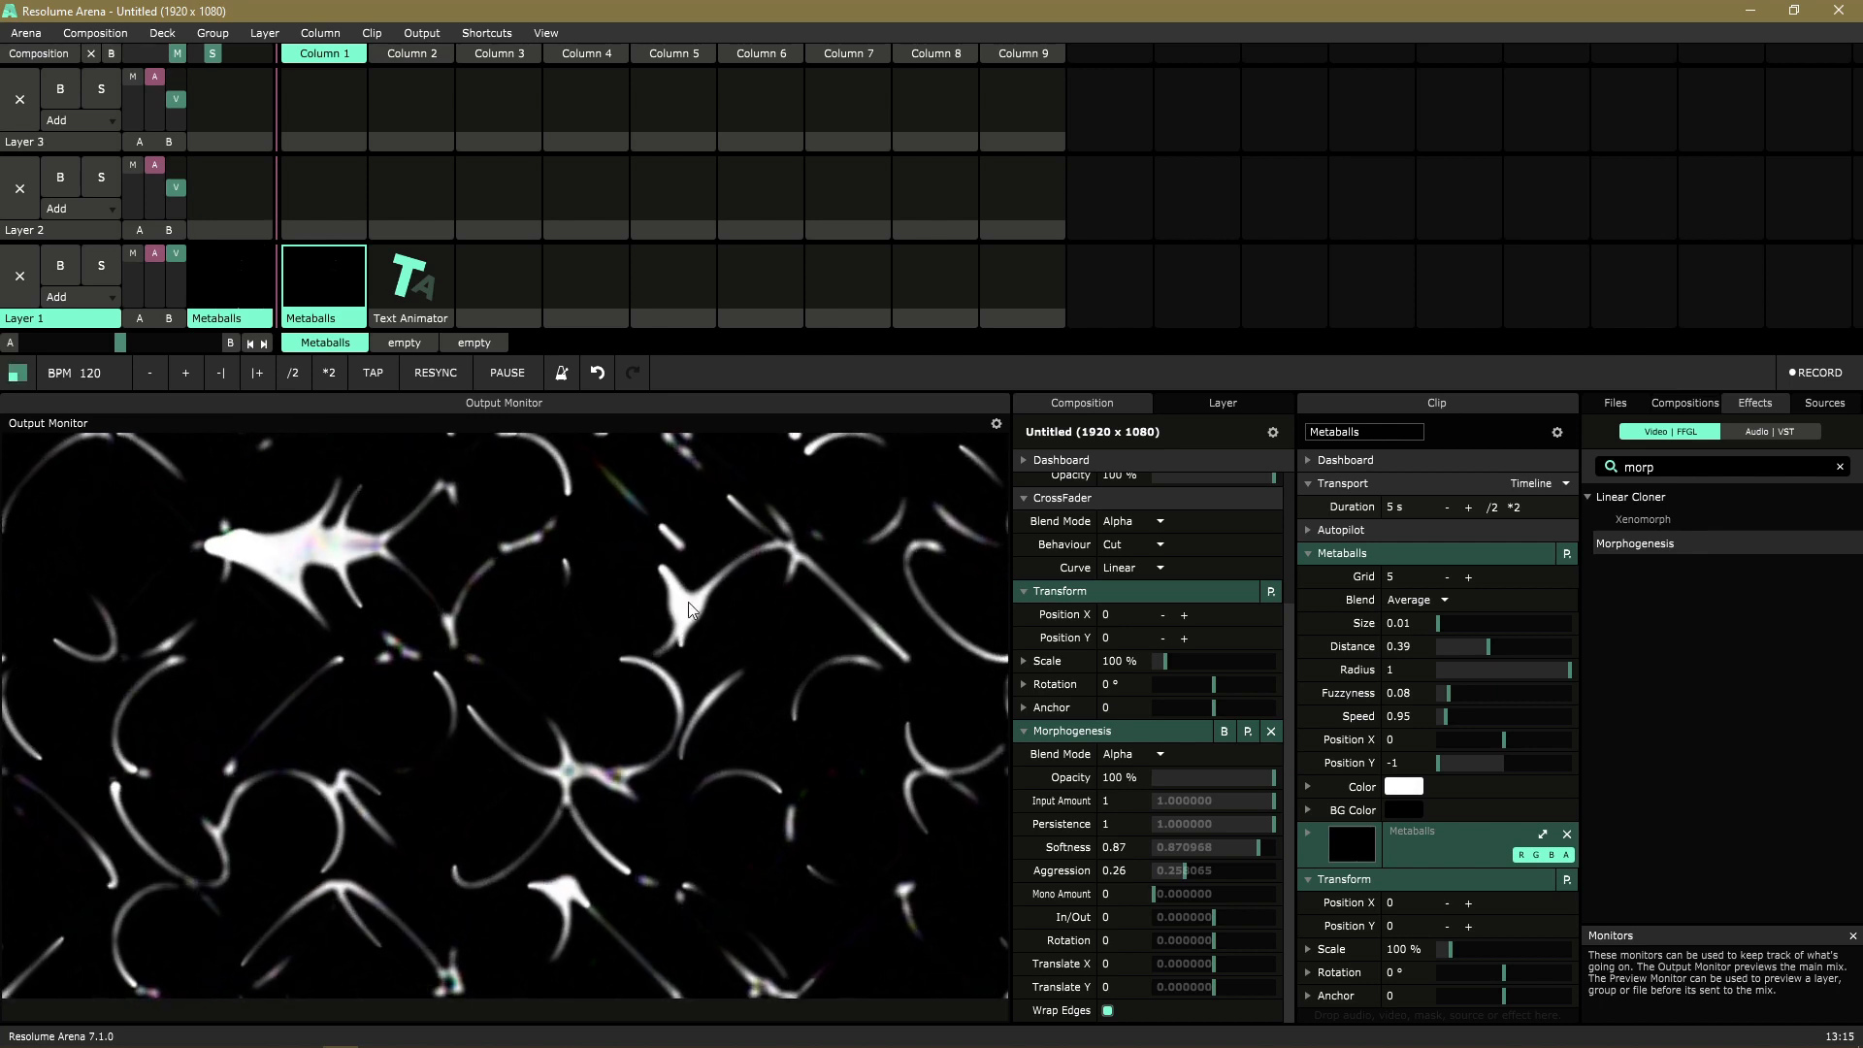
pyautogui.moveTo(1196, 867)
pyautogui.mouseDown()
pyautogui.moveTo(1216, 875)
pyautogui.moveTo(1168, 884)
pyautogui.mouseUp()
pyautogui.moveTo(1272, 824)
pyautogui.mouseDown()
pyautogui.moveTo(1190, 870)
pyautogui.moveTo(1262, 856)
pyautogui.moveTo(1269, 832)
pyautogui.moveTo(1221, 837)
pyautogui.moveTo(1252, 847)
pyautogui.mouseUp()
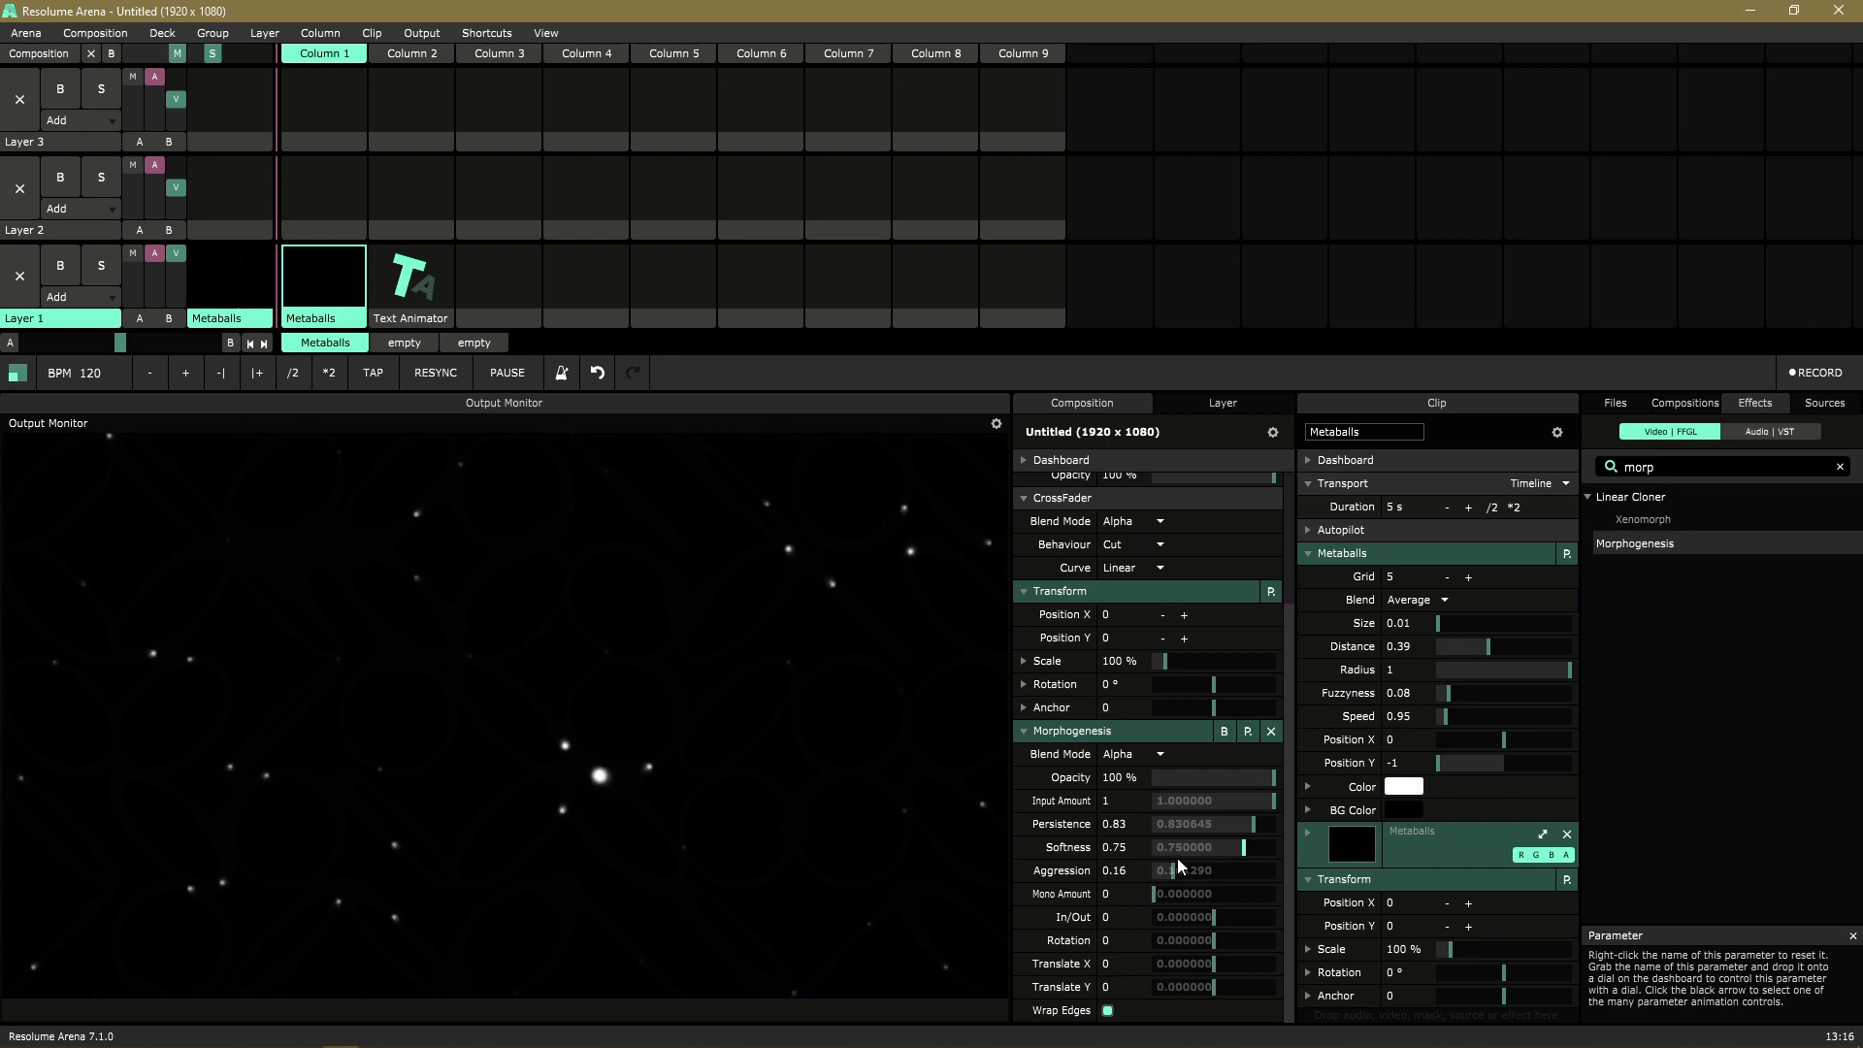
# - Set Softness 0.85, Aggression 0.56, Persistence 0.88 and Mono Amount 0.05 for dense maze lines
pyautogui.moveTo(1239, 853)
pyautogui.mouseDown()
pyautogui.moveTo(1192, 874)
pyautogui.moveTo(1257, 858)
pyautogui.mouseUp()
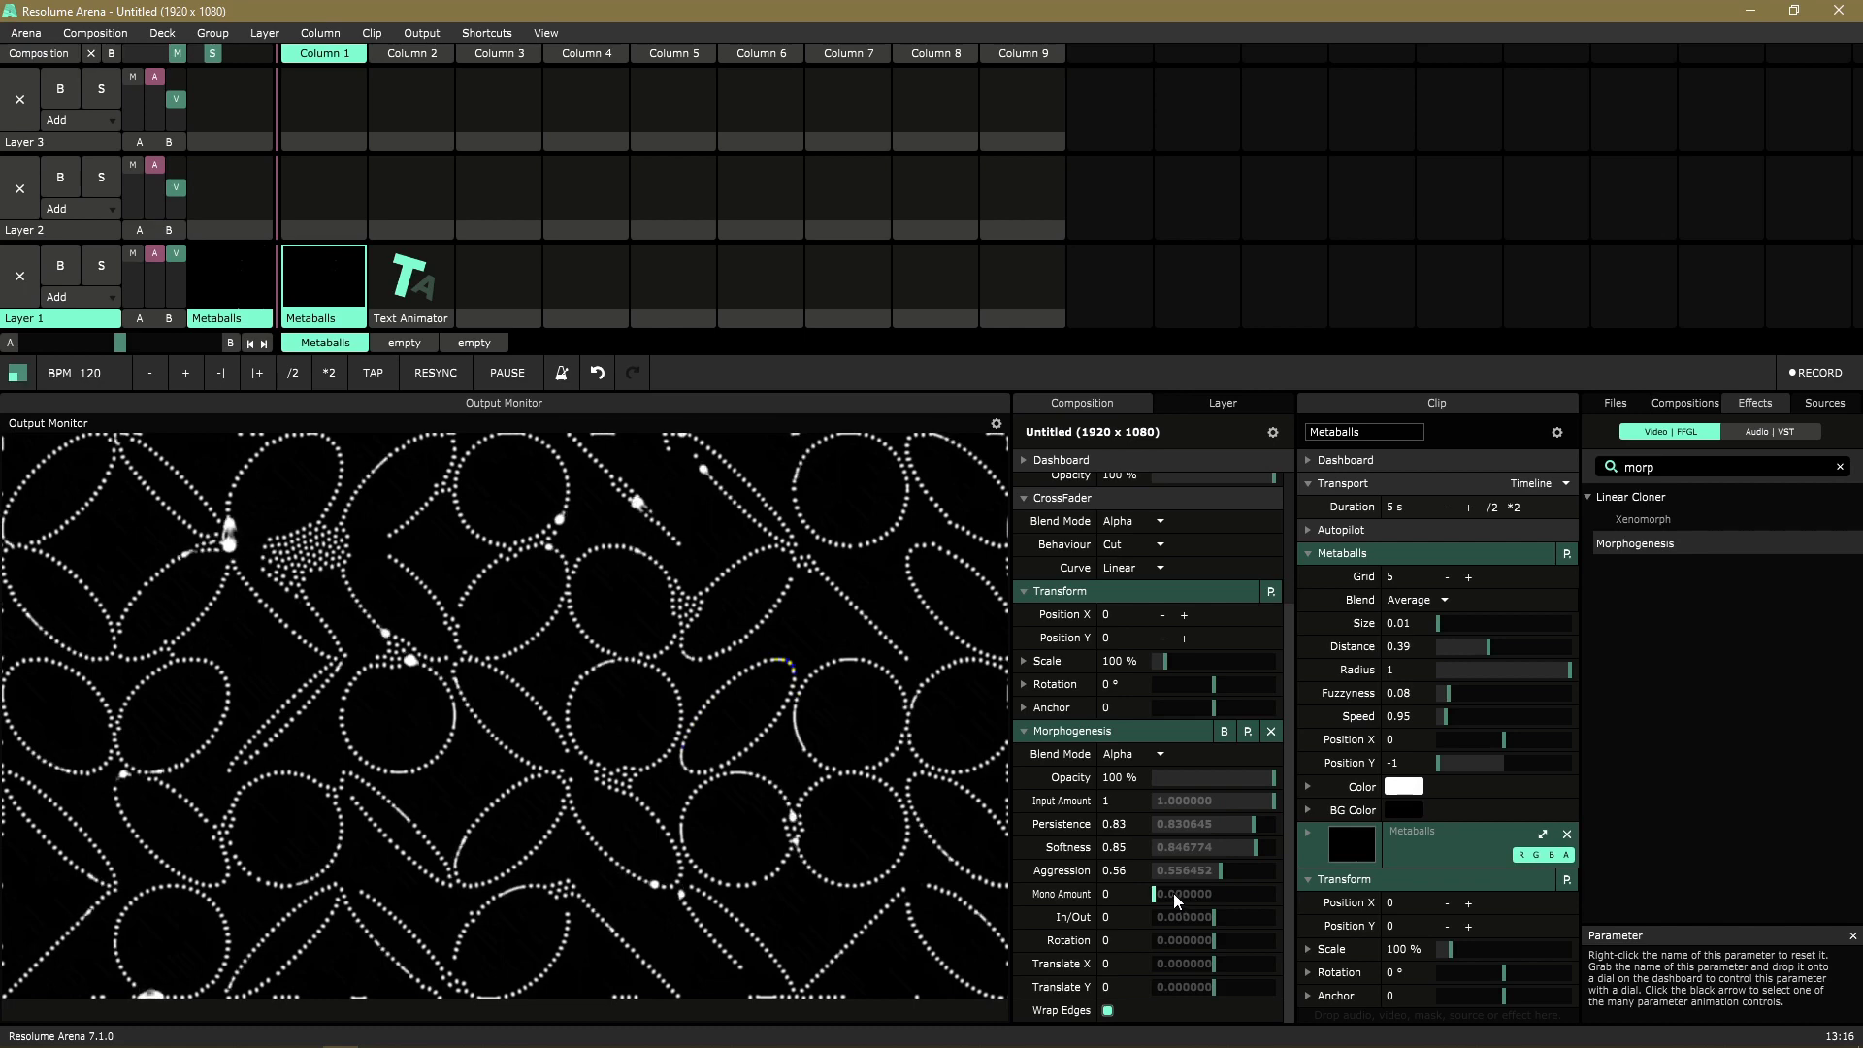
pyautogui.moveTo(1254, 823); pyautogui.dragTo(1262, 831)
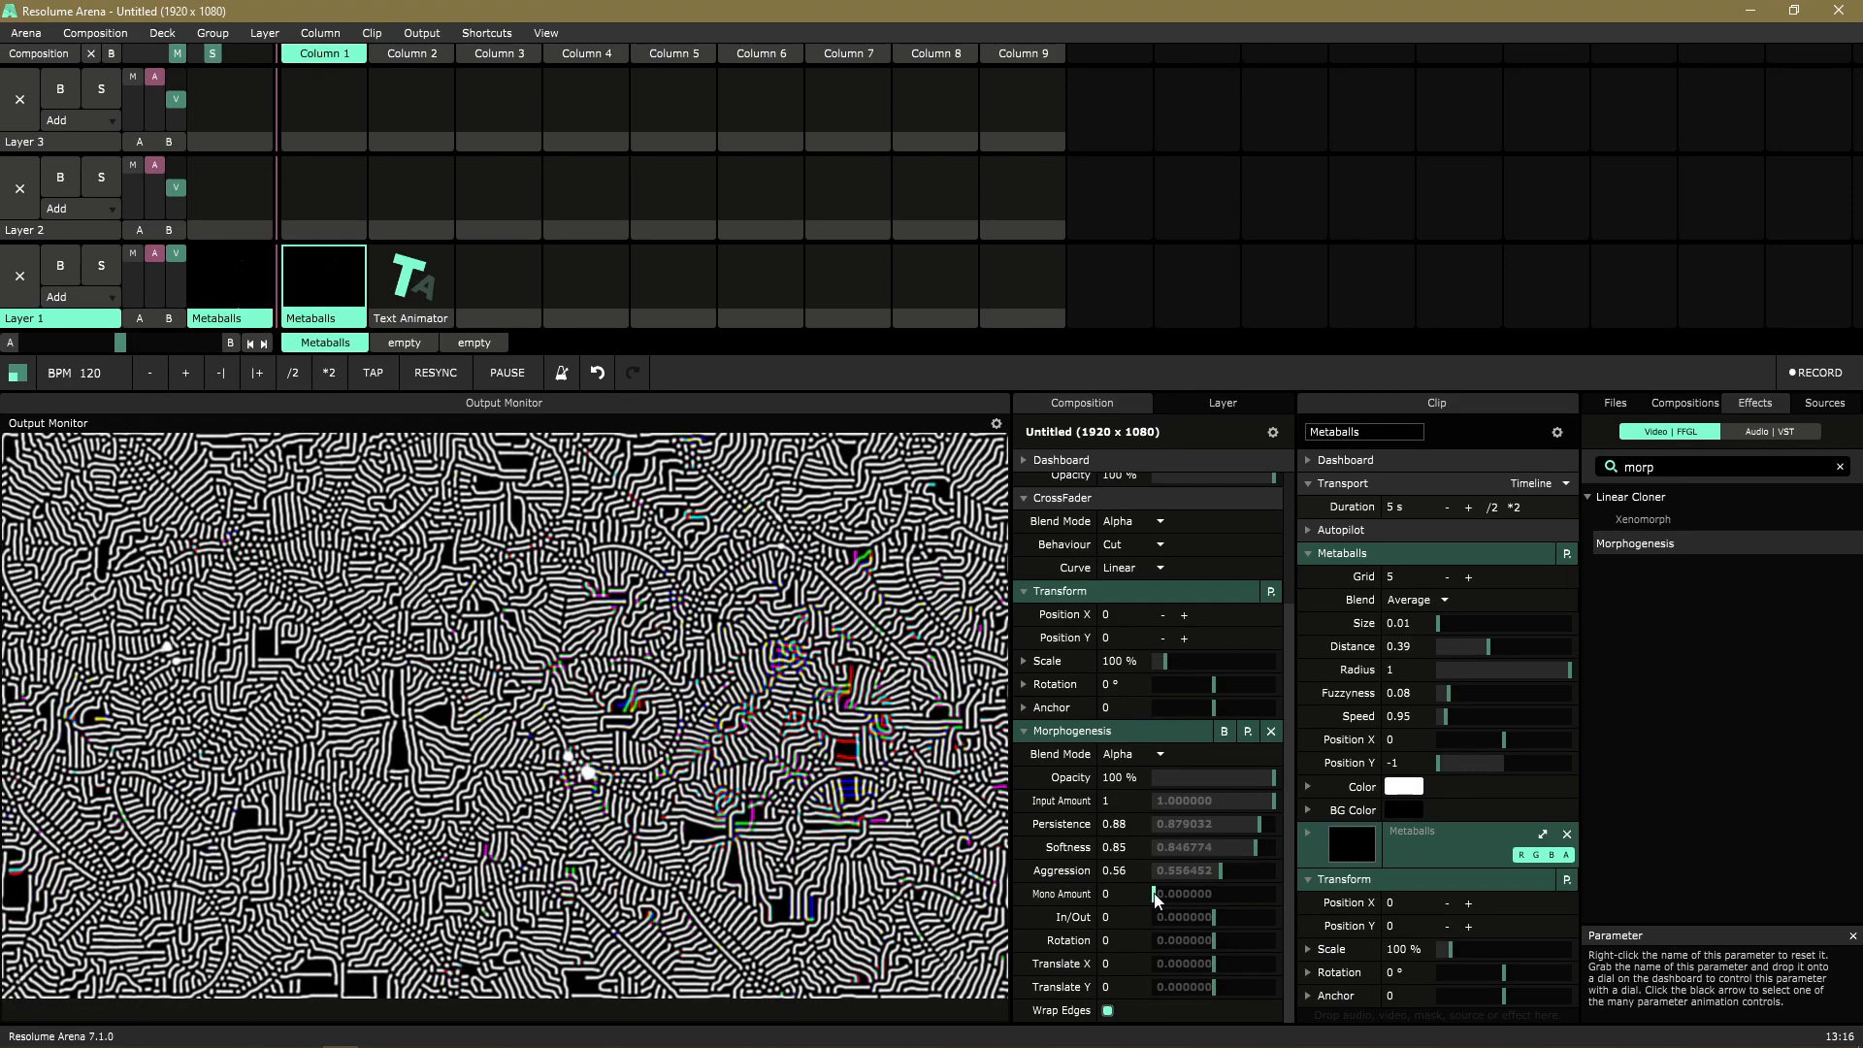
pyautogui.moveTo(1154, 897); pyautogui.dragTo(1169, 899)
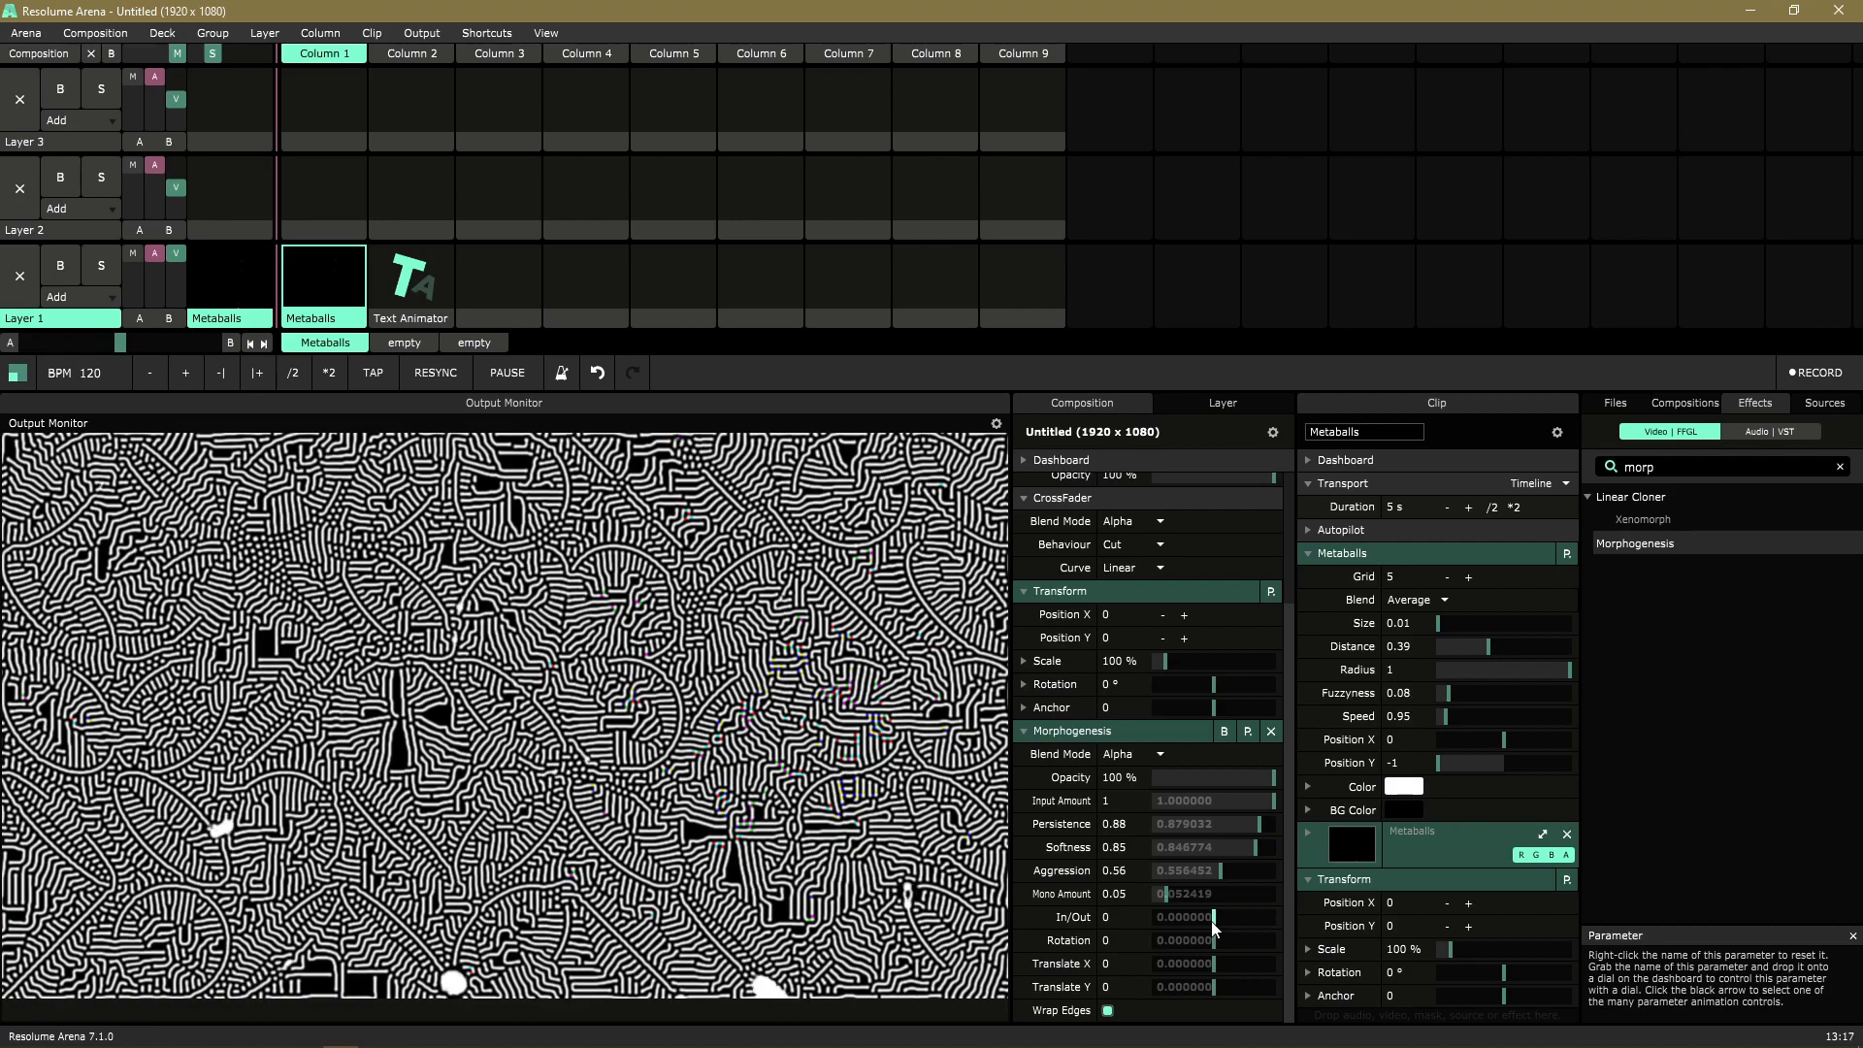
# - Set In/Out -0.06, Rotation 0.03, Translate X -0.10 and Translate Y 0.06
pyautogui.moveTo(1212, 922); pyautogui.dragTo(1210, 928)
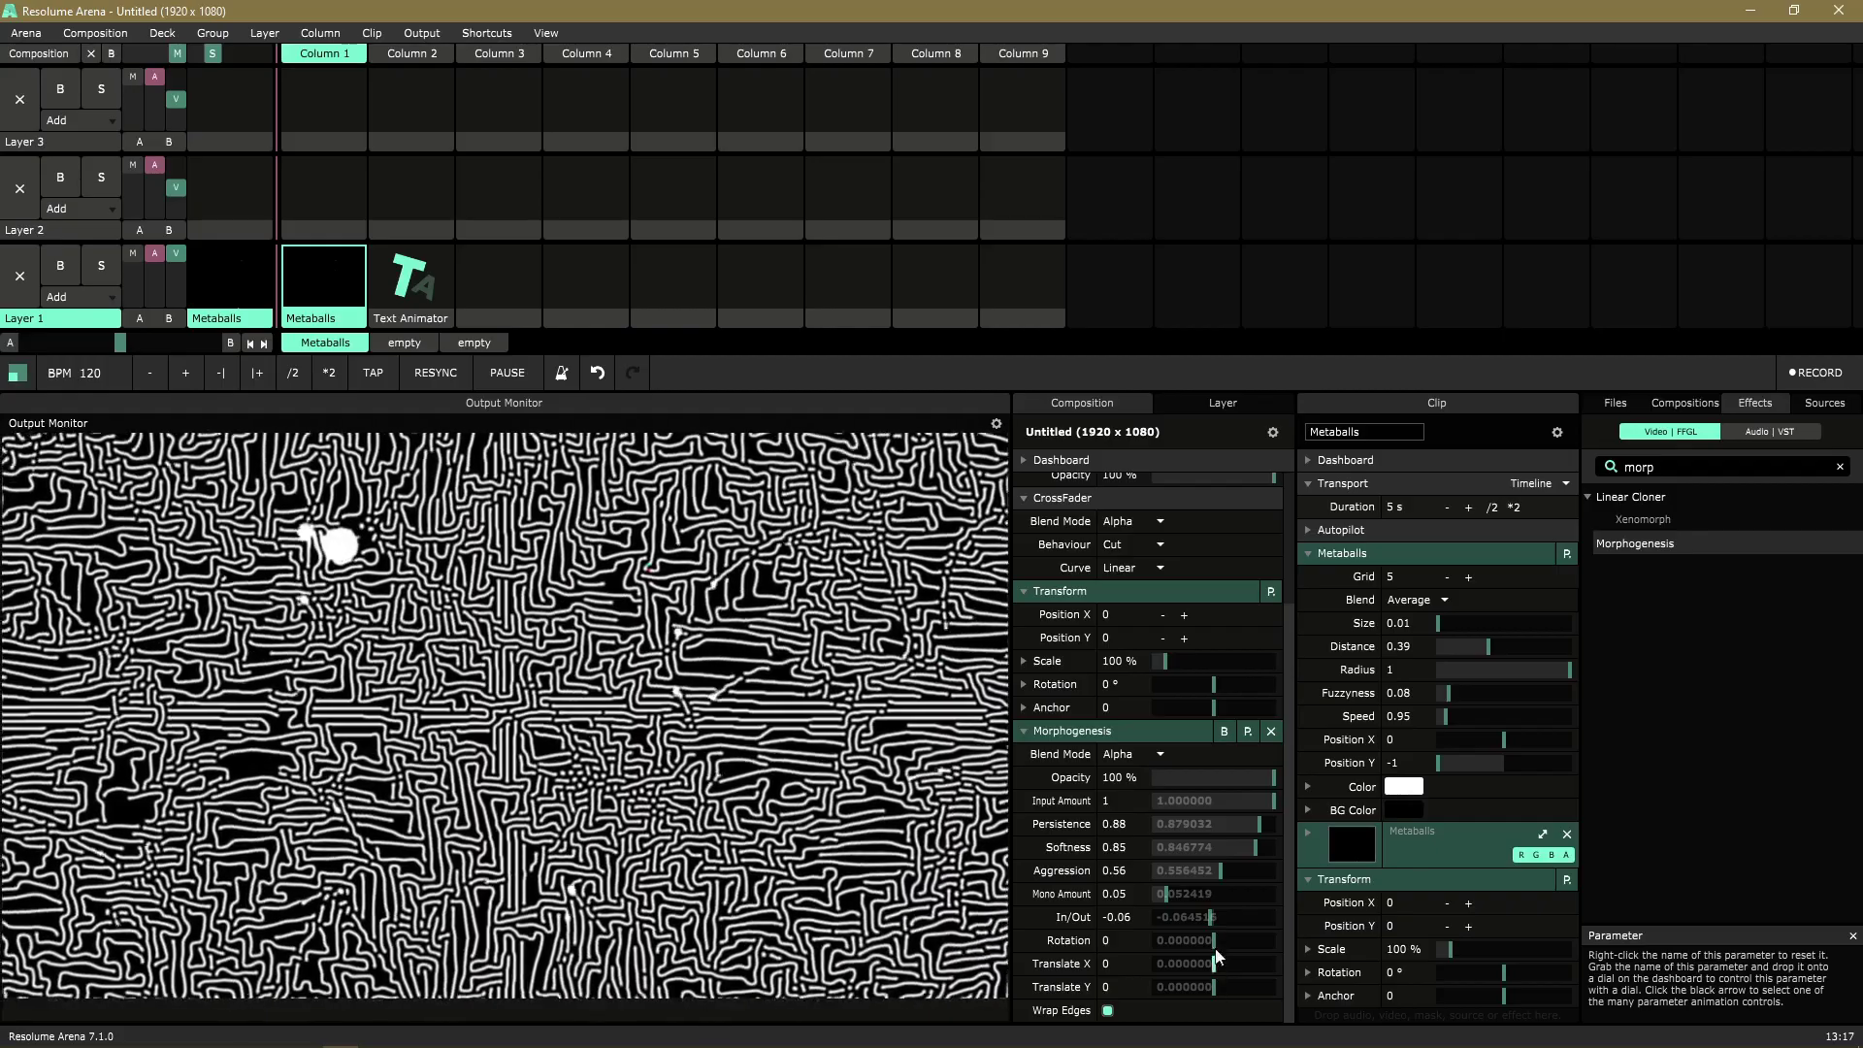
pyautogui.moveTo(1217, 938); pyautogui.dragTo(1219, 986)
pyautogui.moveTo(1217, 991); pyautogui.dragTo(1218, 990)
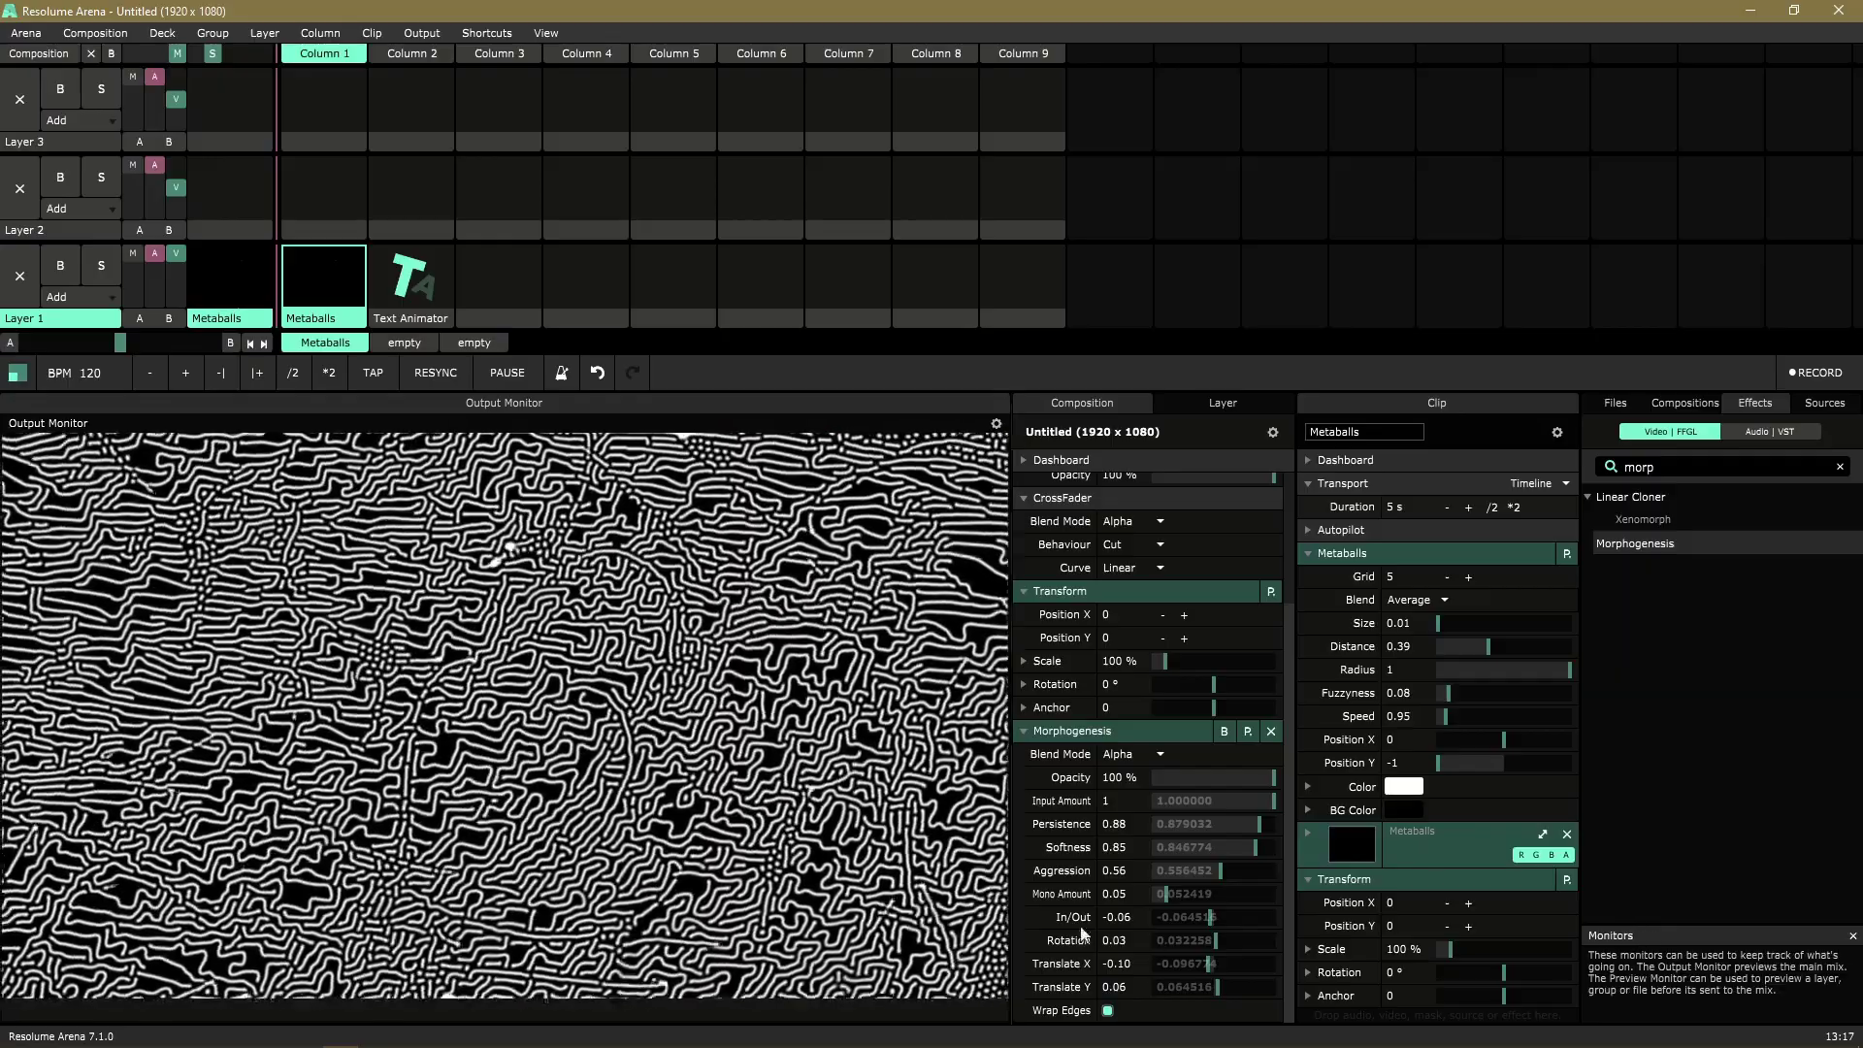
# - Change Rotation to -0.11, Translate Y 0.21, Aggression 0.52 and Persistence 0.89
pyautogui.moveTo(1212, 948); pyautogui.dragTo(1215, 971)
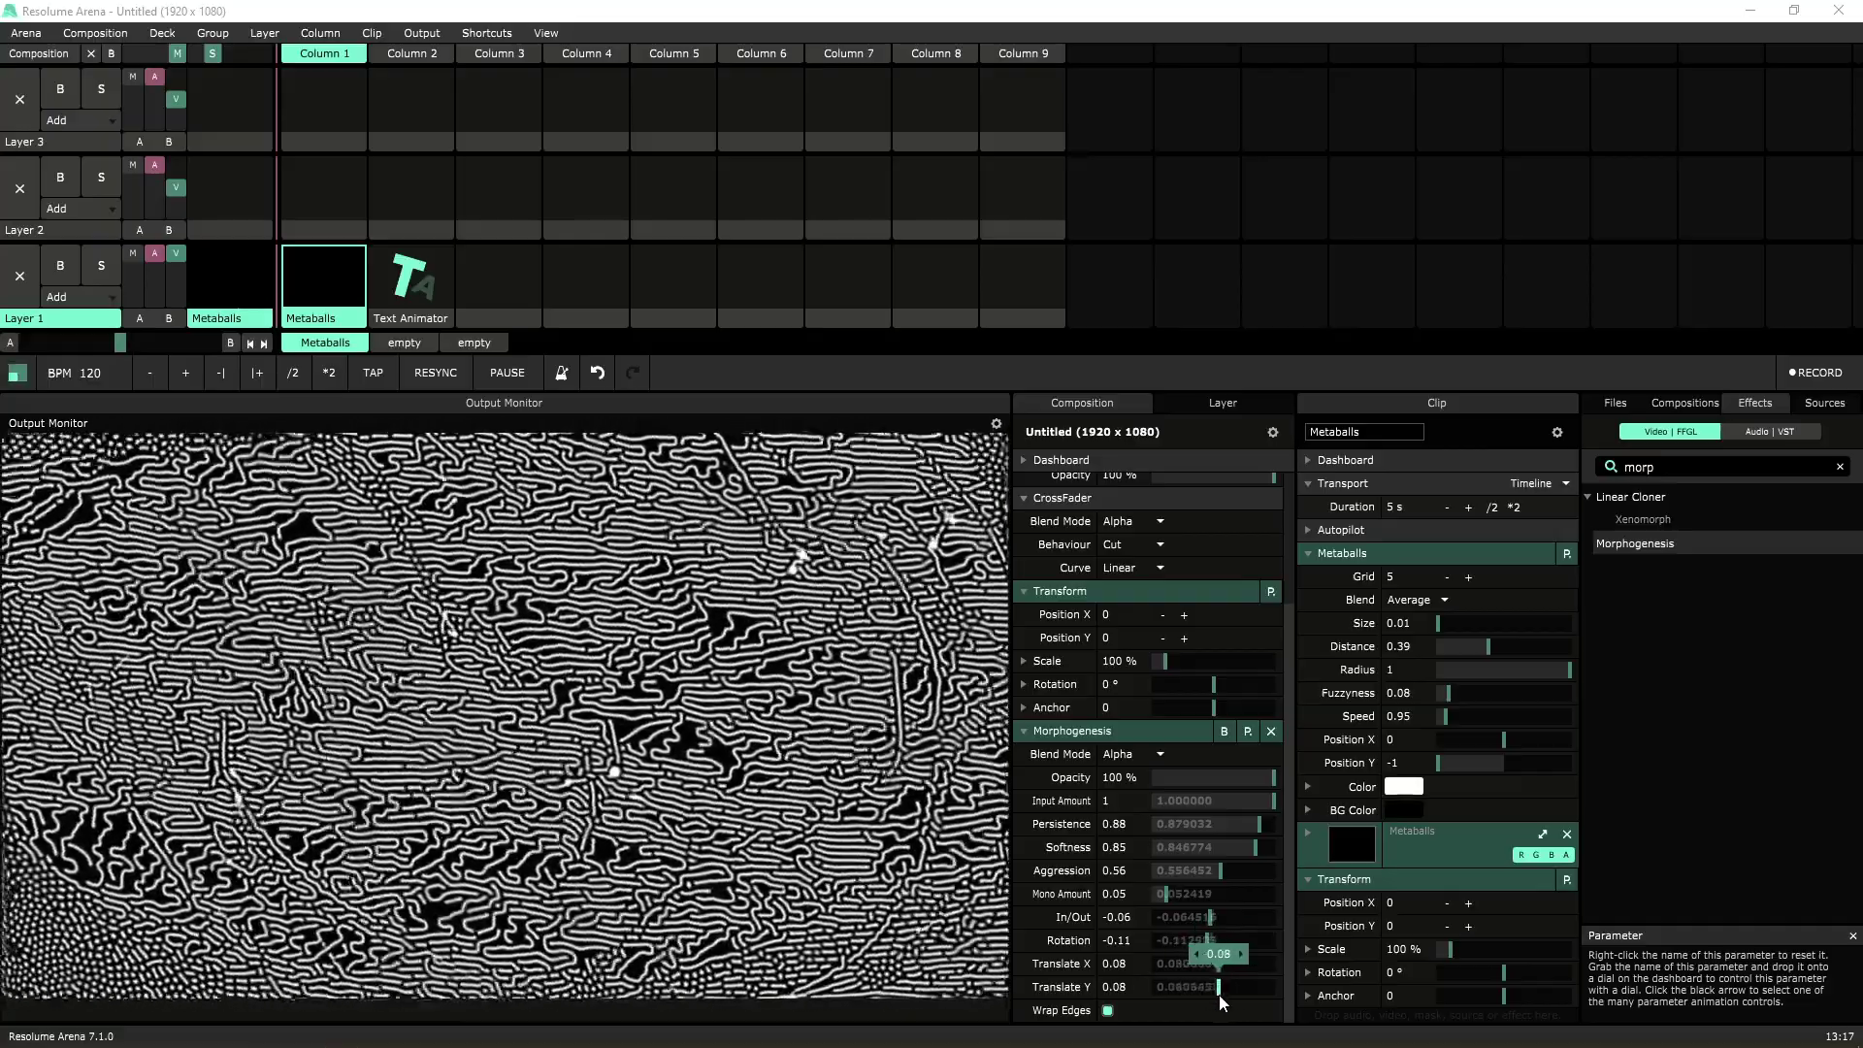
pyautogui.moveTo(1219, 994); pyautogui.dragTo(1227, 995)
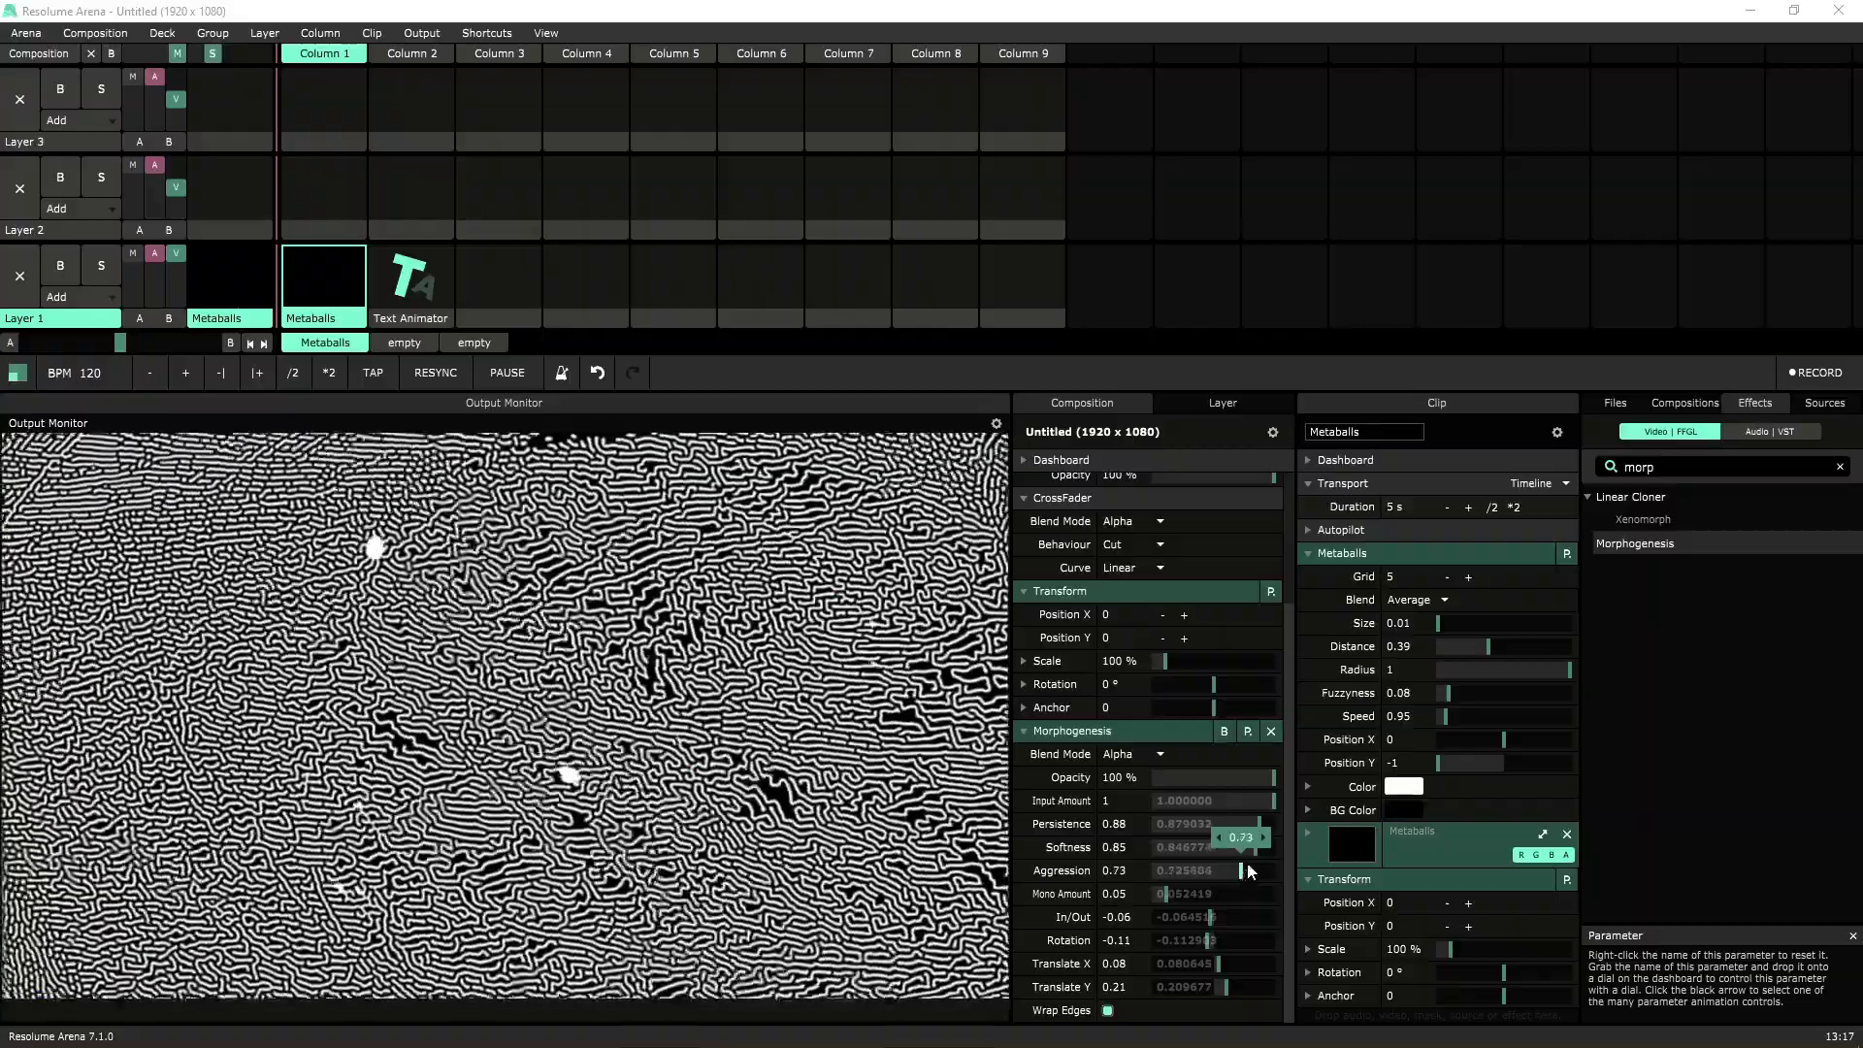
pyautogui.moveTo(1241, 874); pyautogui.dragTo(1219, 874)
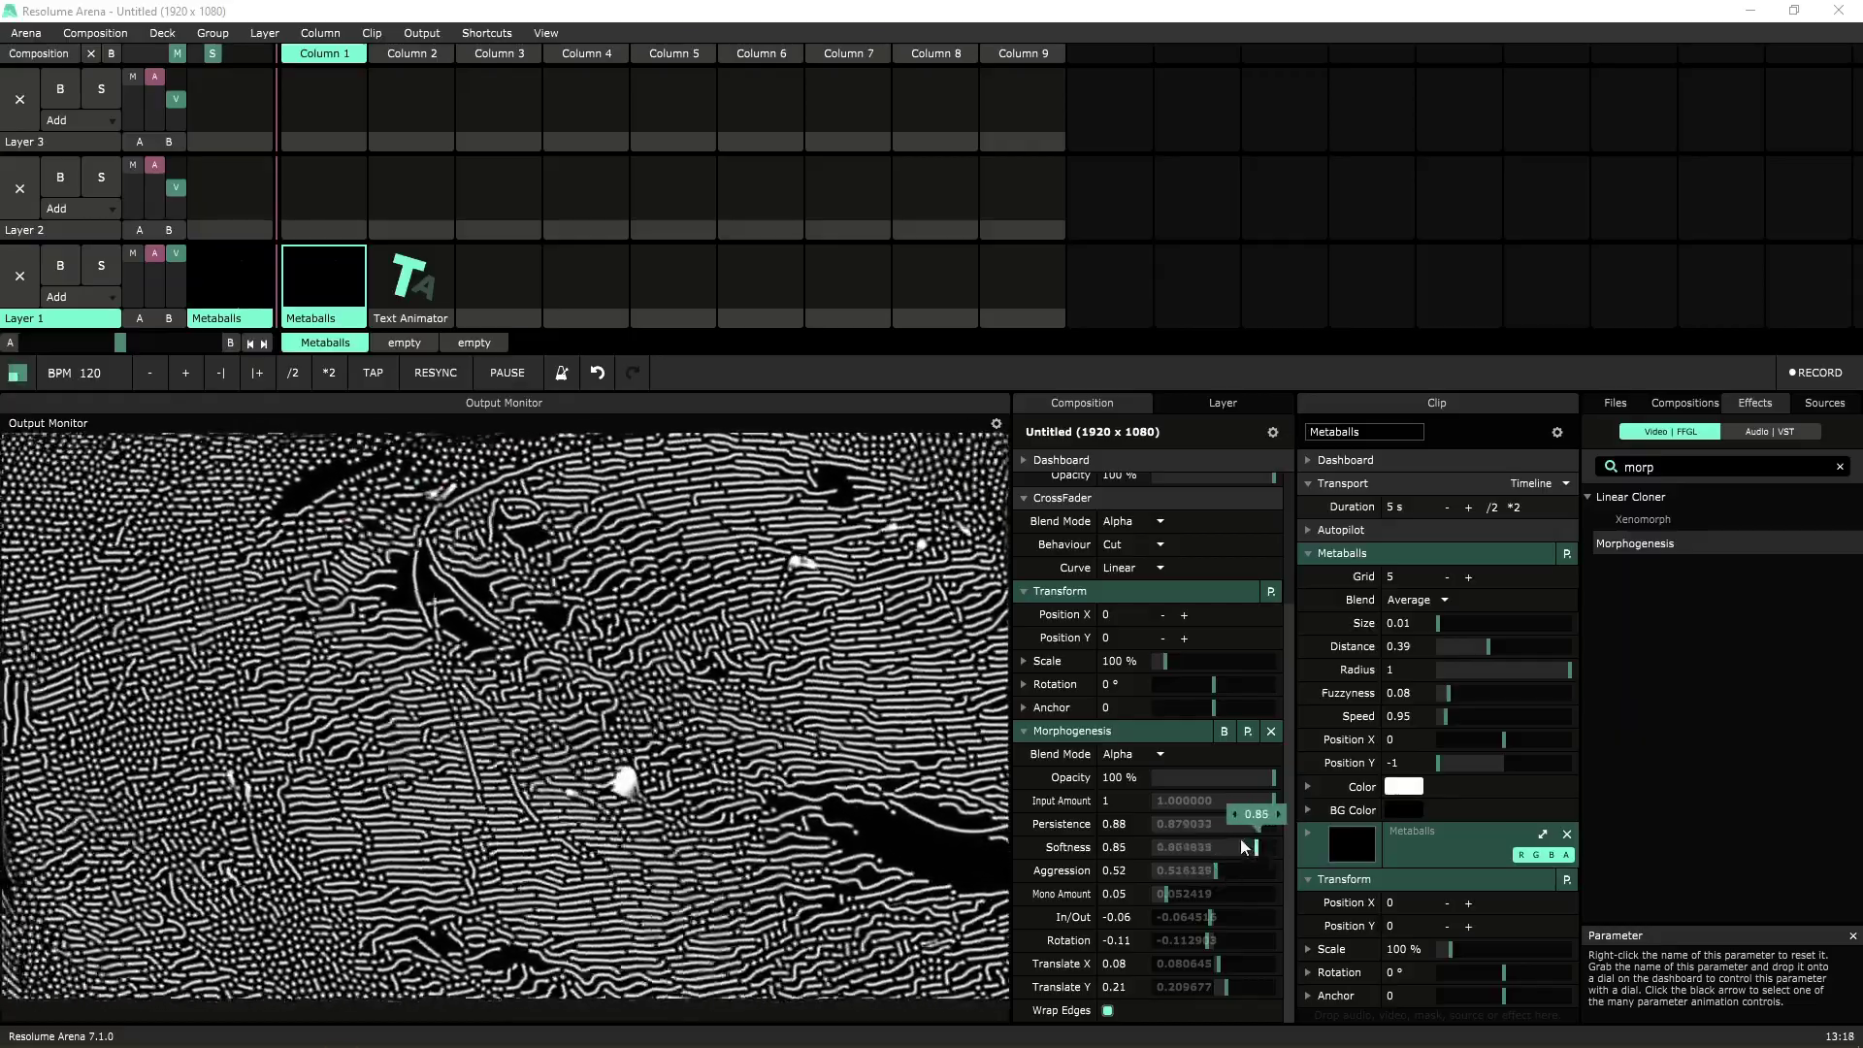
pyautogui.moveTo(1252, 834); pyautogui.dragTo(1265, 837)
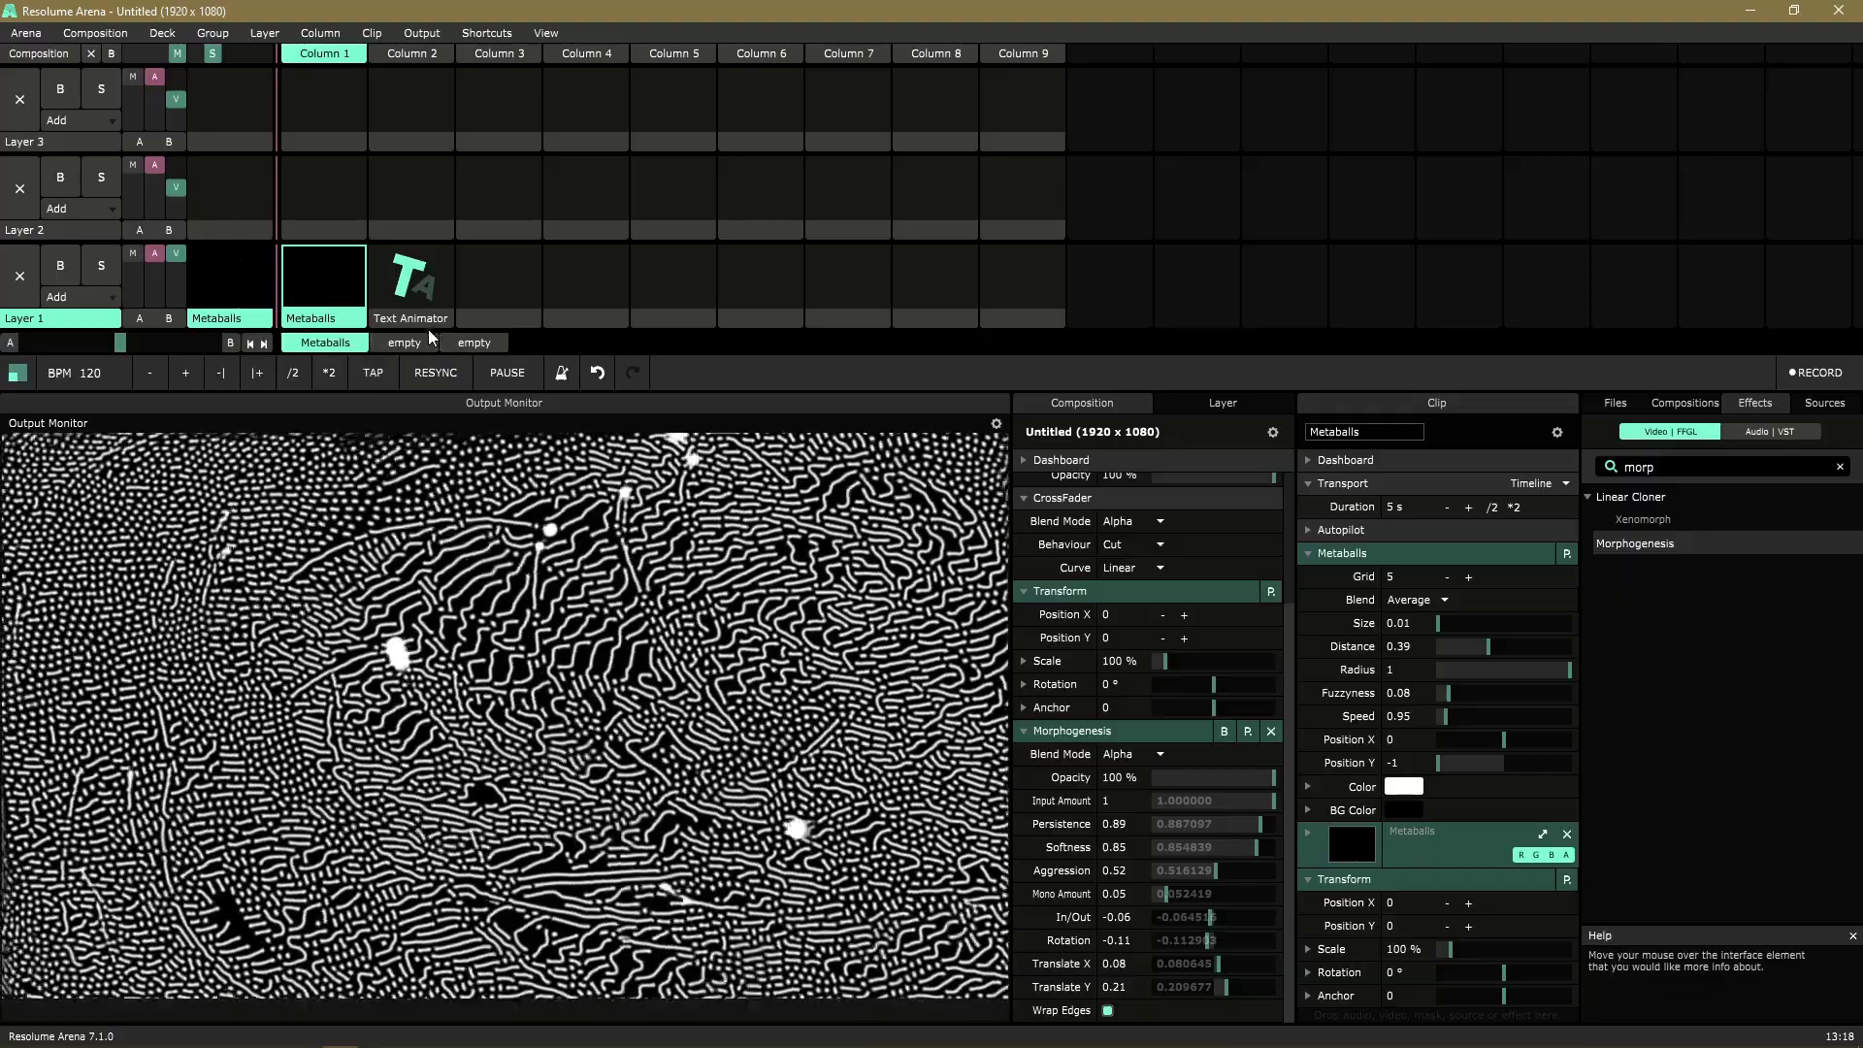
# - Run and stop the Text Animator countdown, set Input Amount 0.22, Aggression 0.60, then relaunch it
pyautogui.click(411, 287)
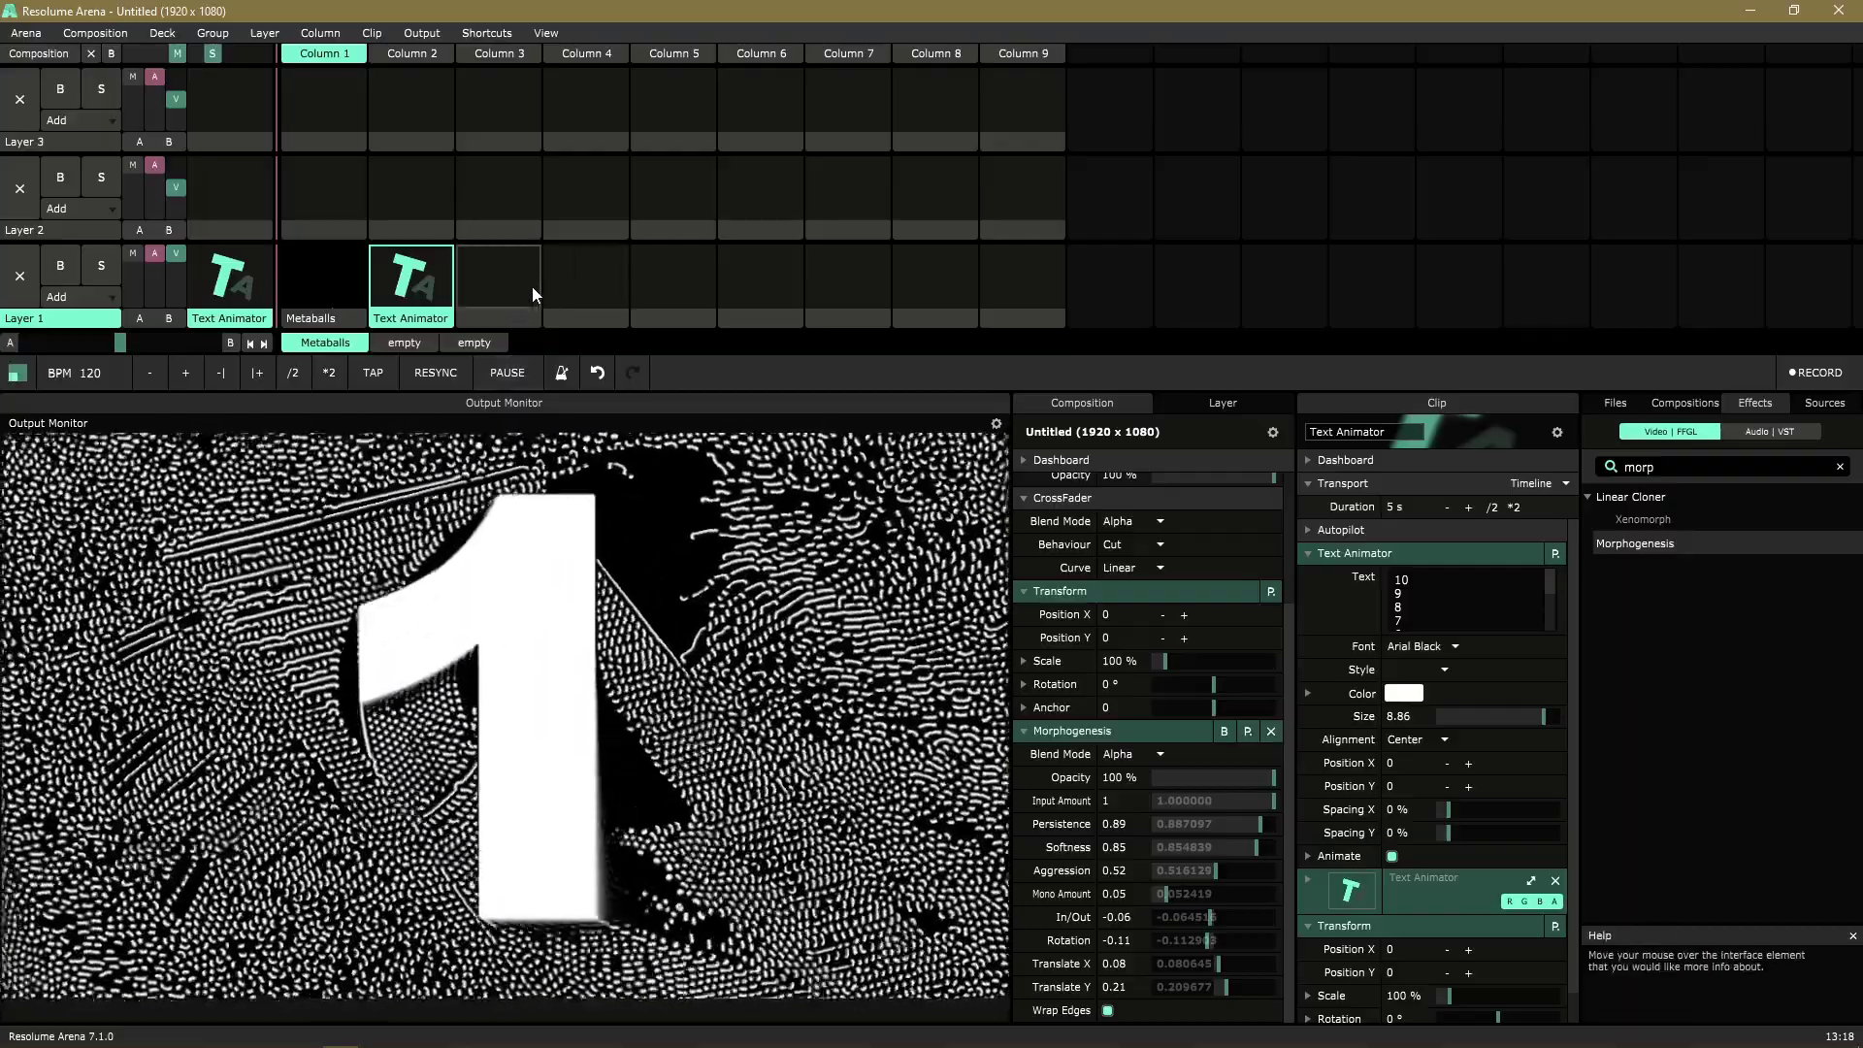
pyautogui.click(532, 285)
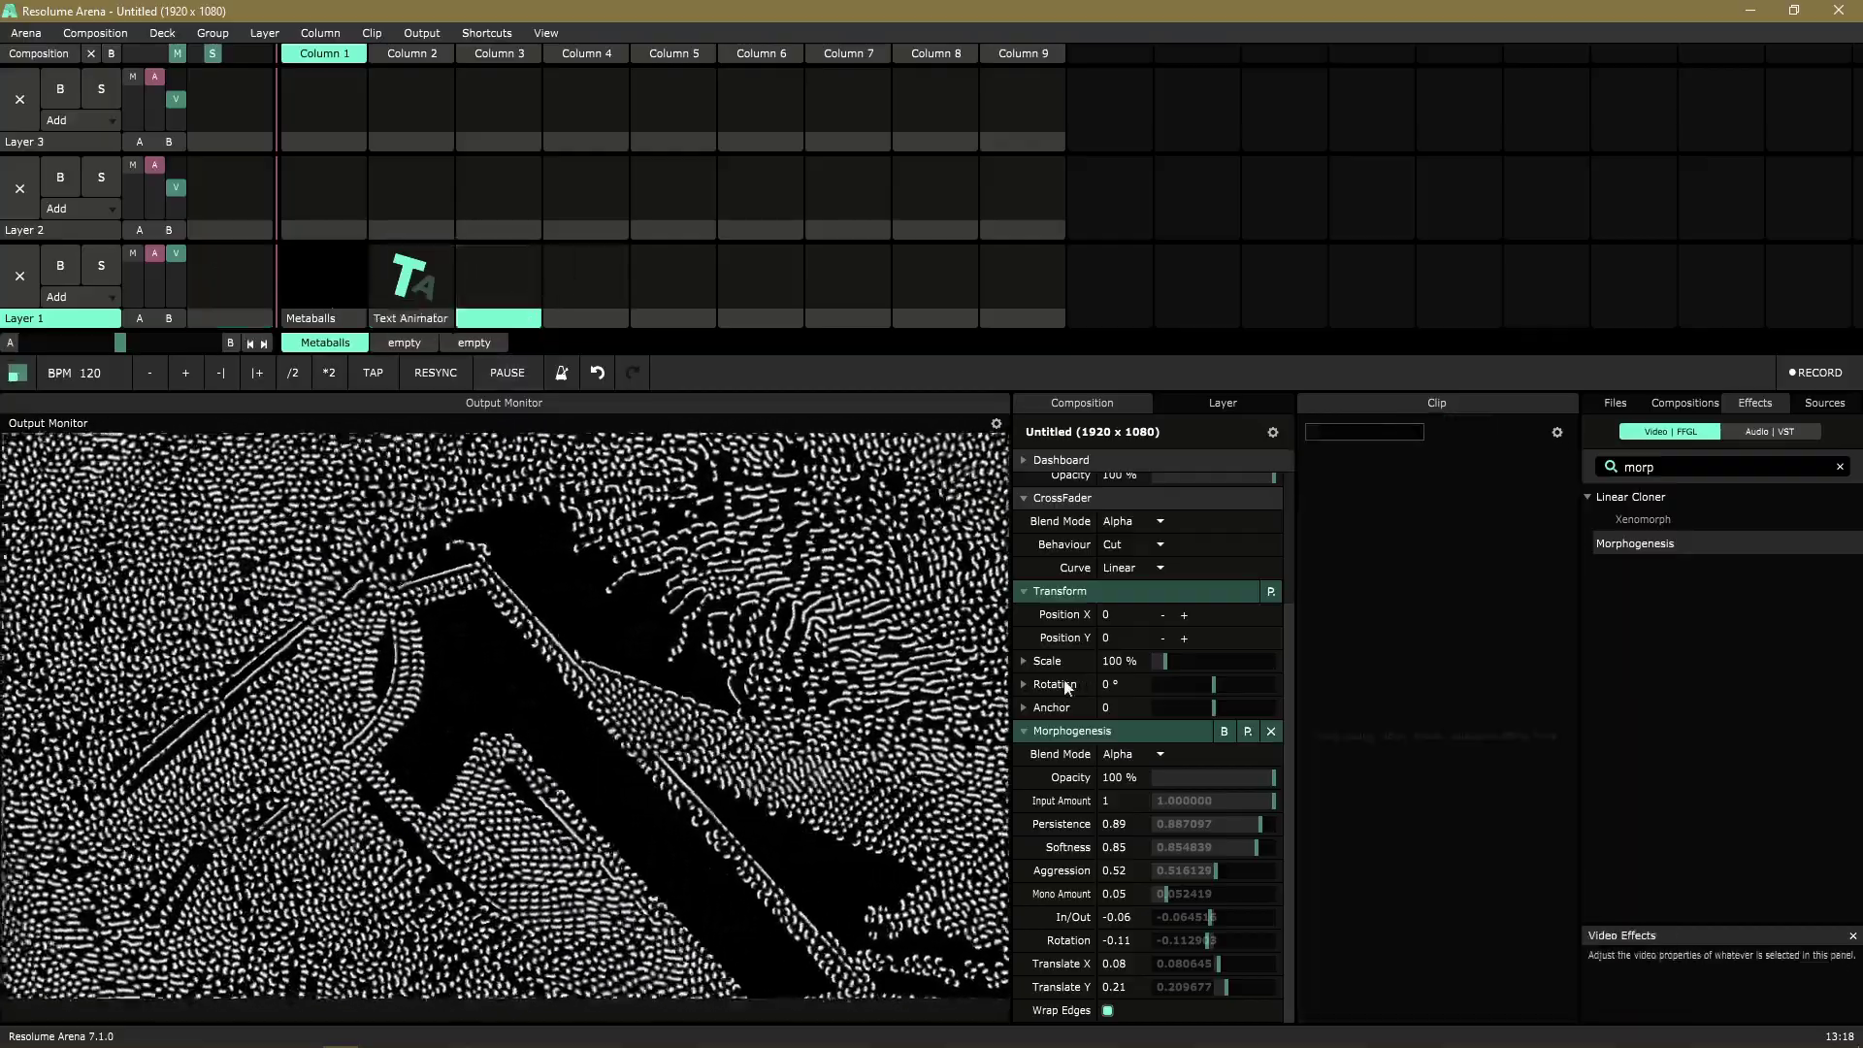
pyautogui.moveTo(1262, 801)
pyautogui.mouseDown()
pyautogui.moveTo(1178, 803)
pyautogui.moveTo(1262, 824)
pyautogui.mouseUp()
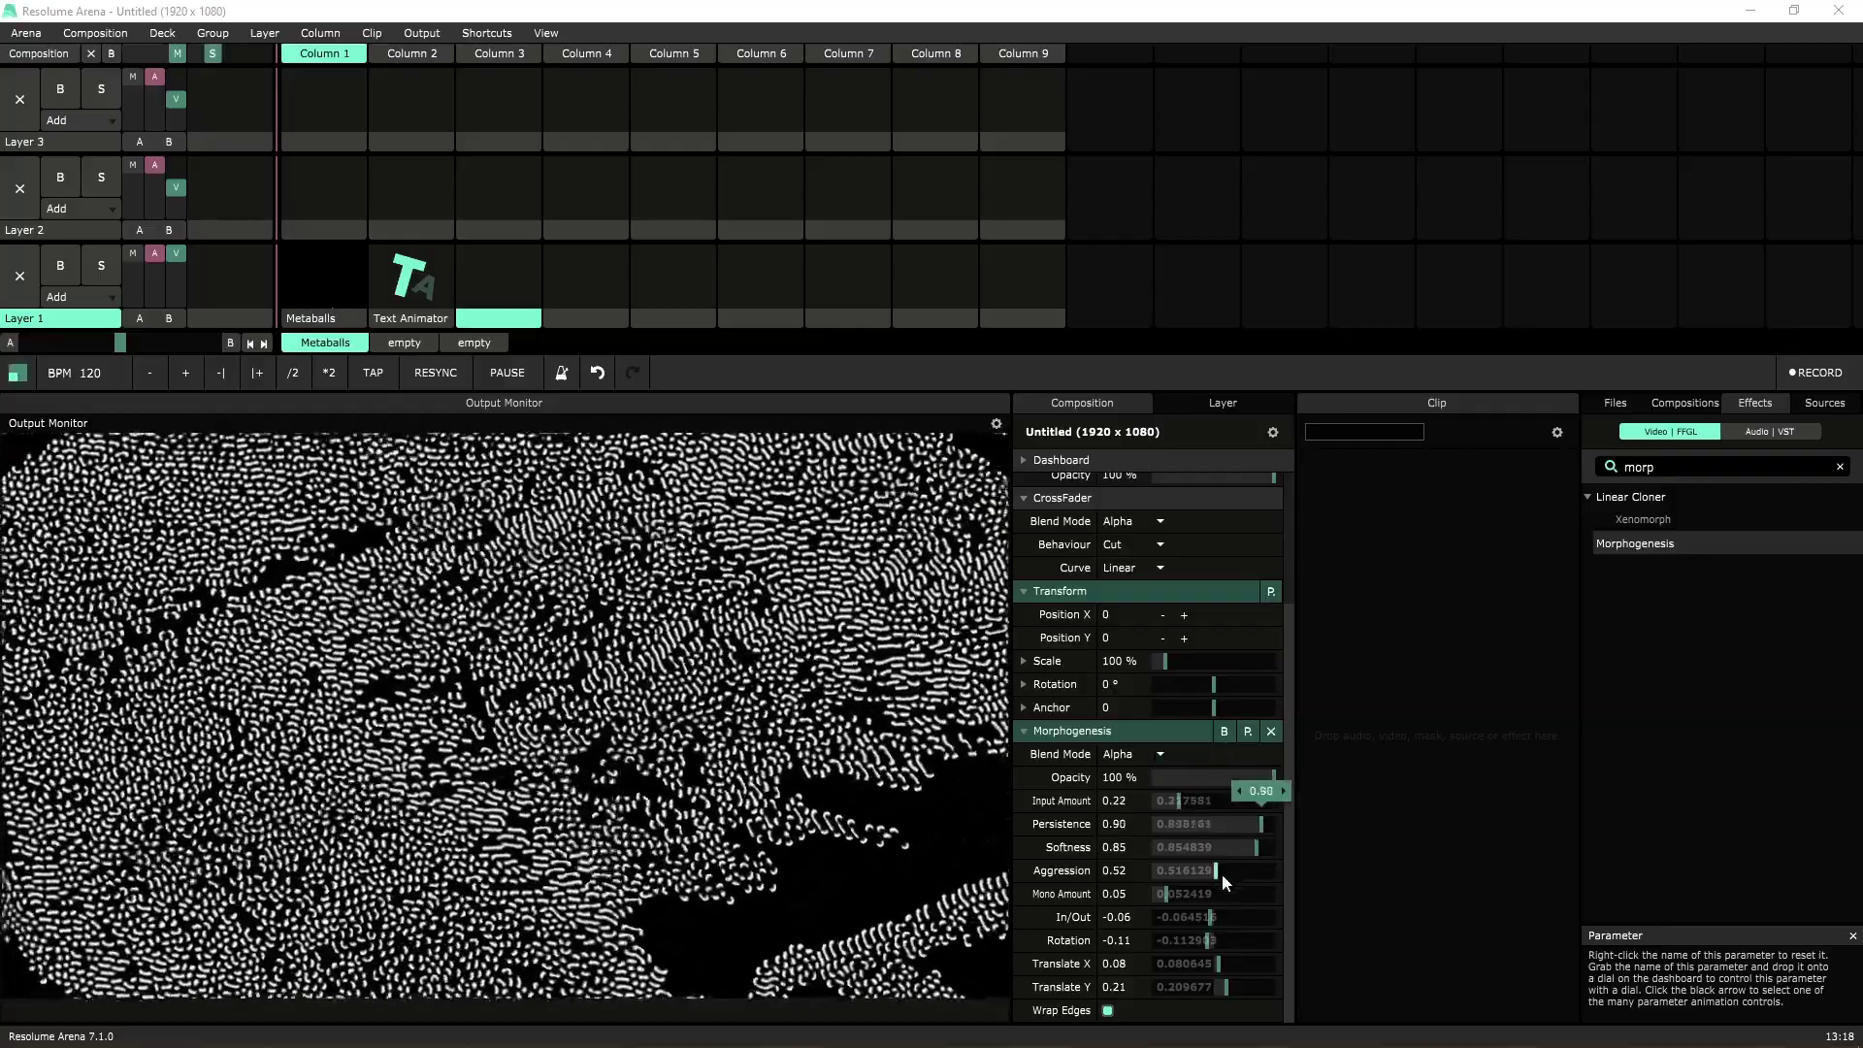
pyautogui.moveTo(1219, 872); pyautogui.dragTo(1176, 875)
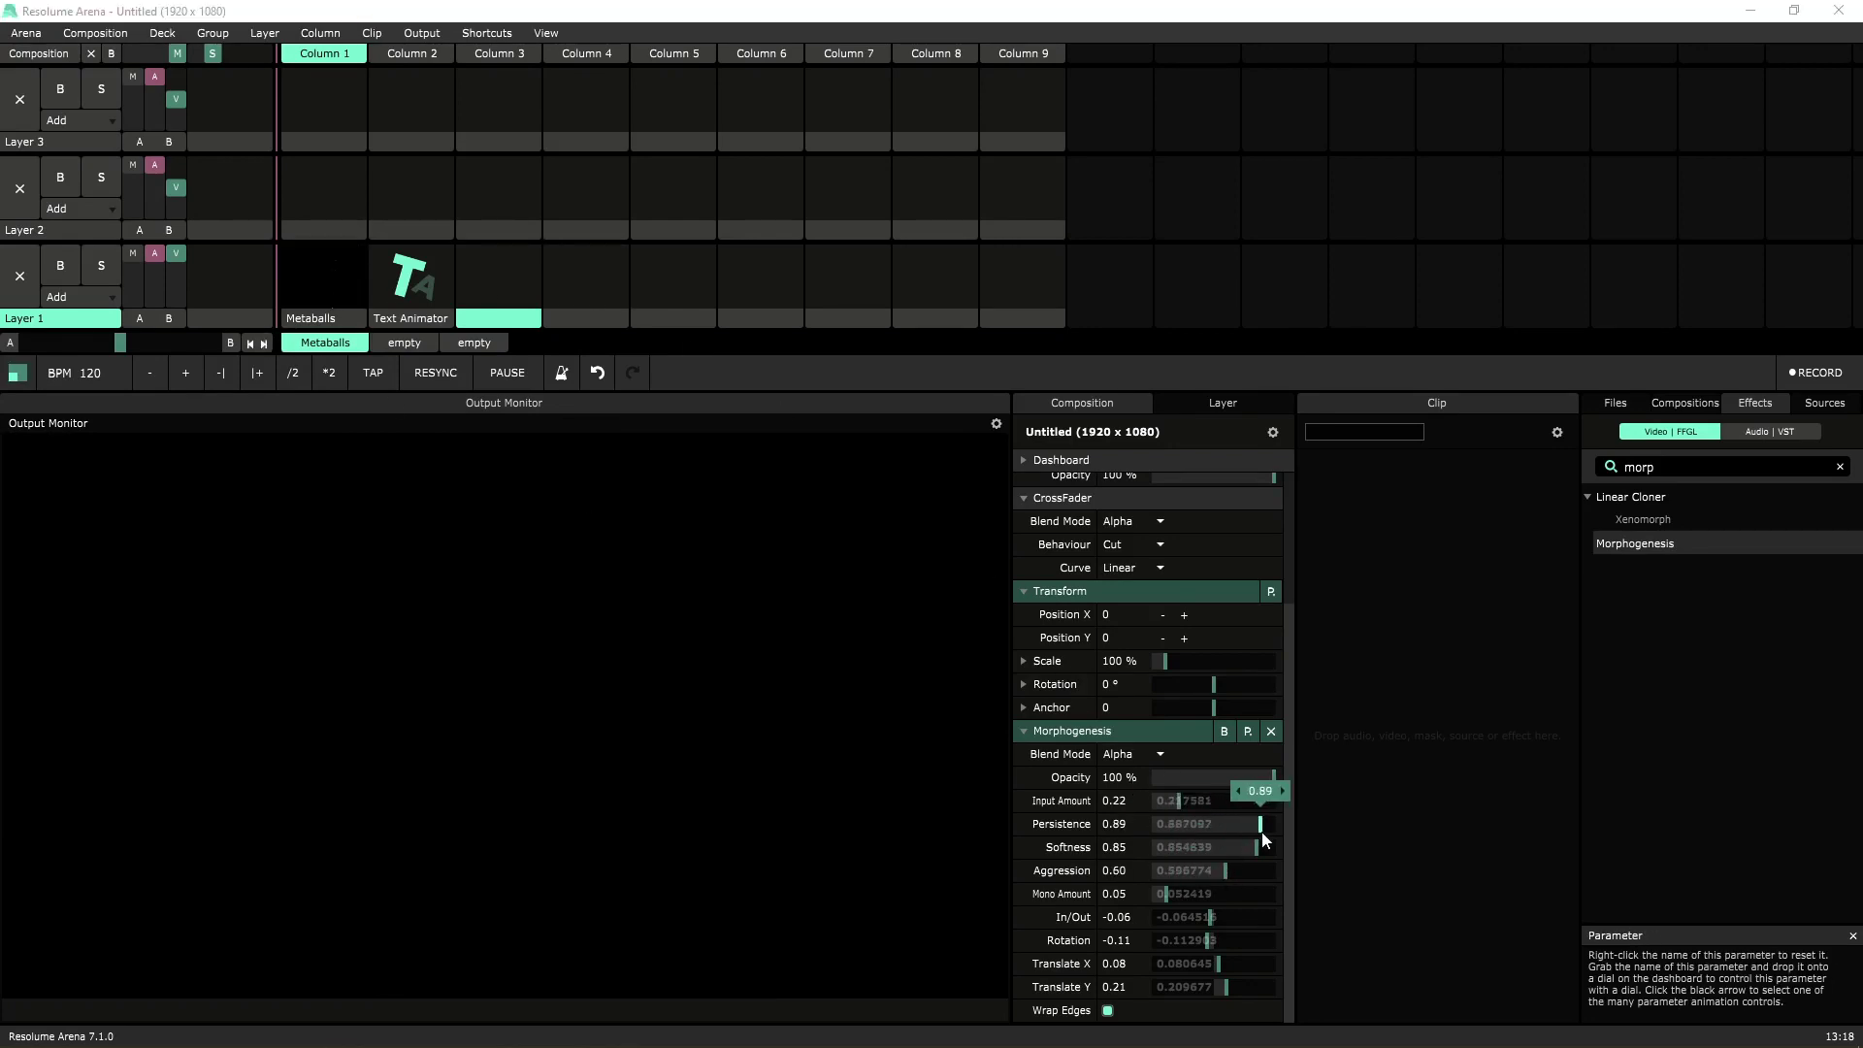
pyautogui.click(397, 295)
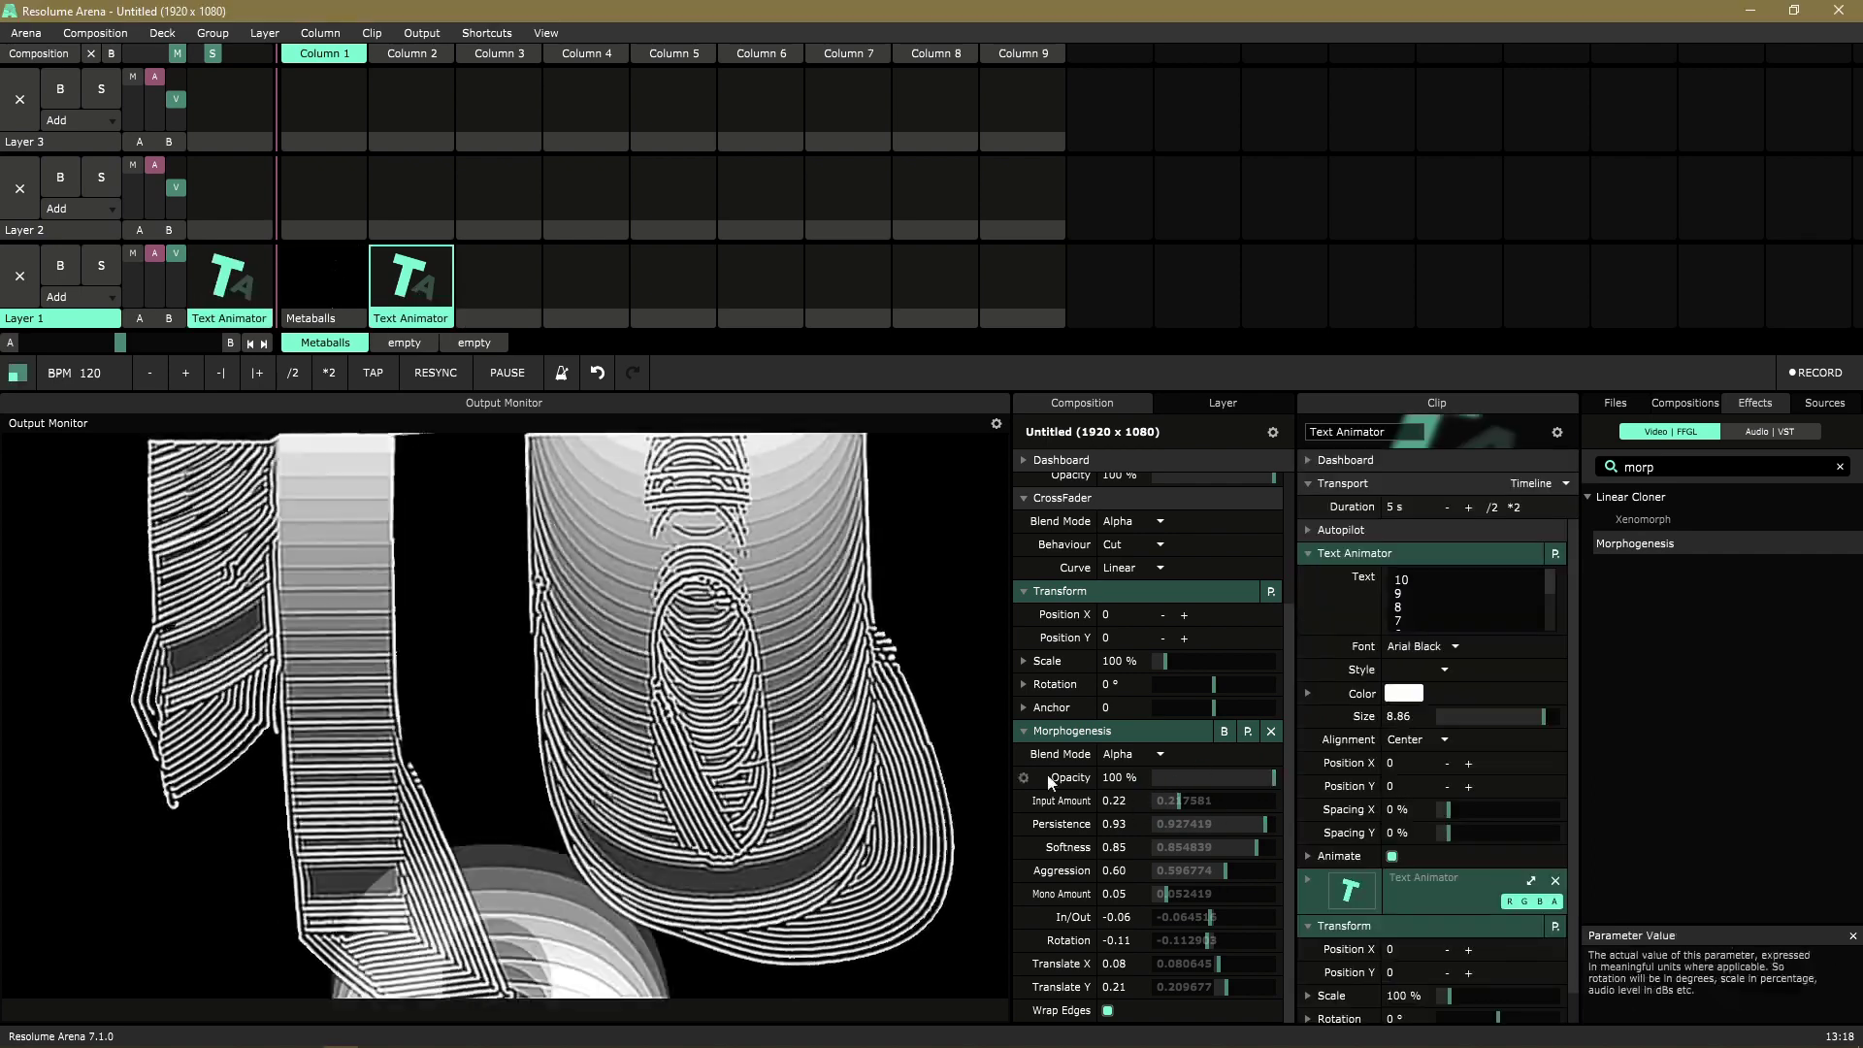
pyautogui.click(488, 278)
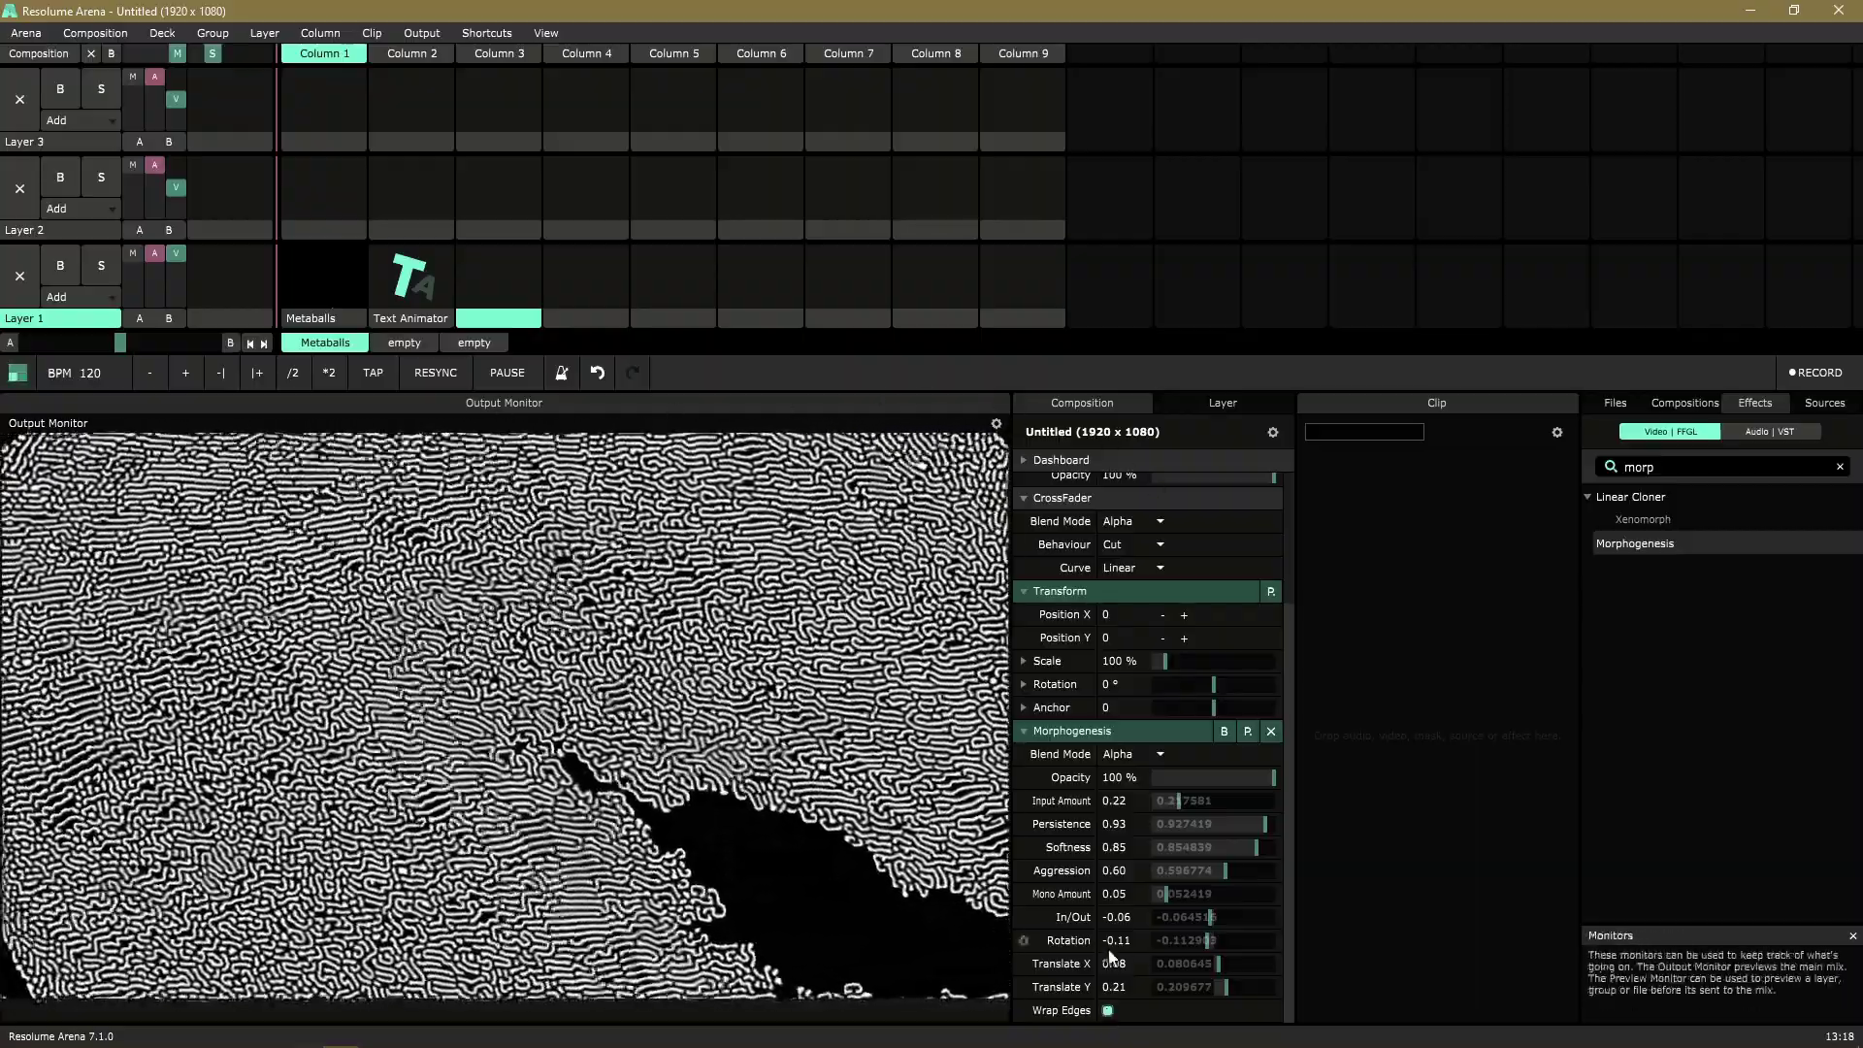
# - Turn off Wrap Edges and move Translate X to -0.23
pyautogui.click(1108, 1011)
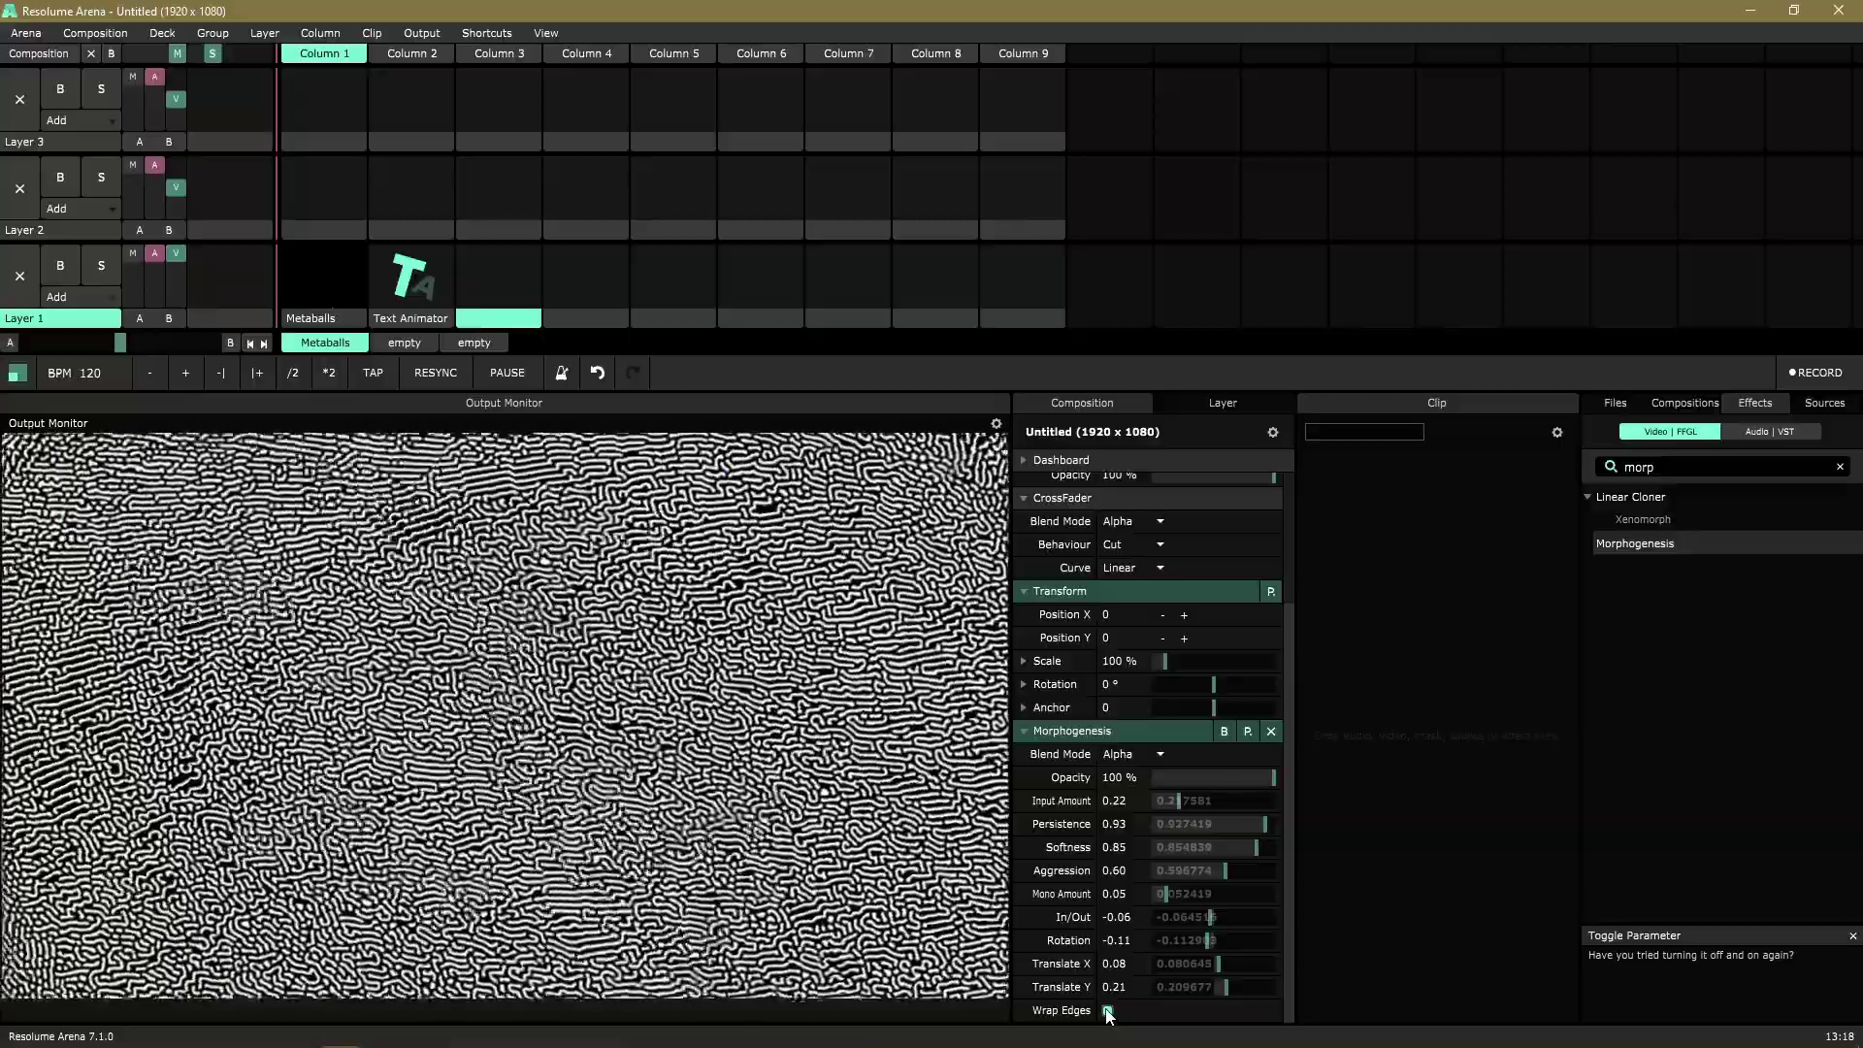
pyautogui.click(1107, 1011)
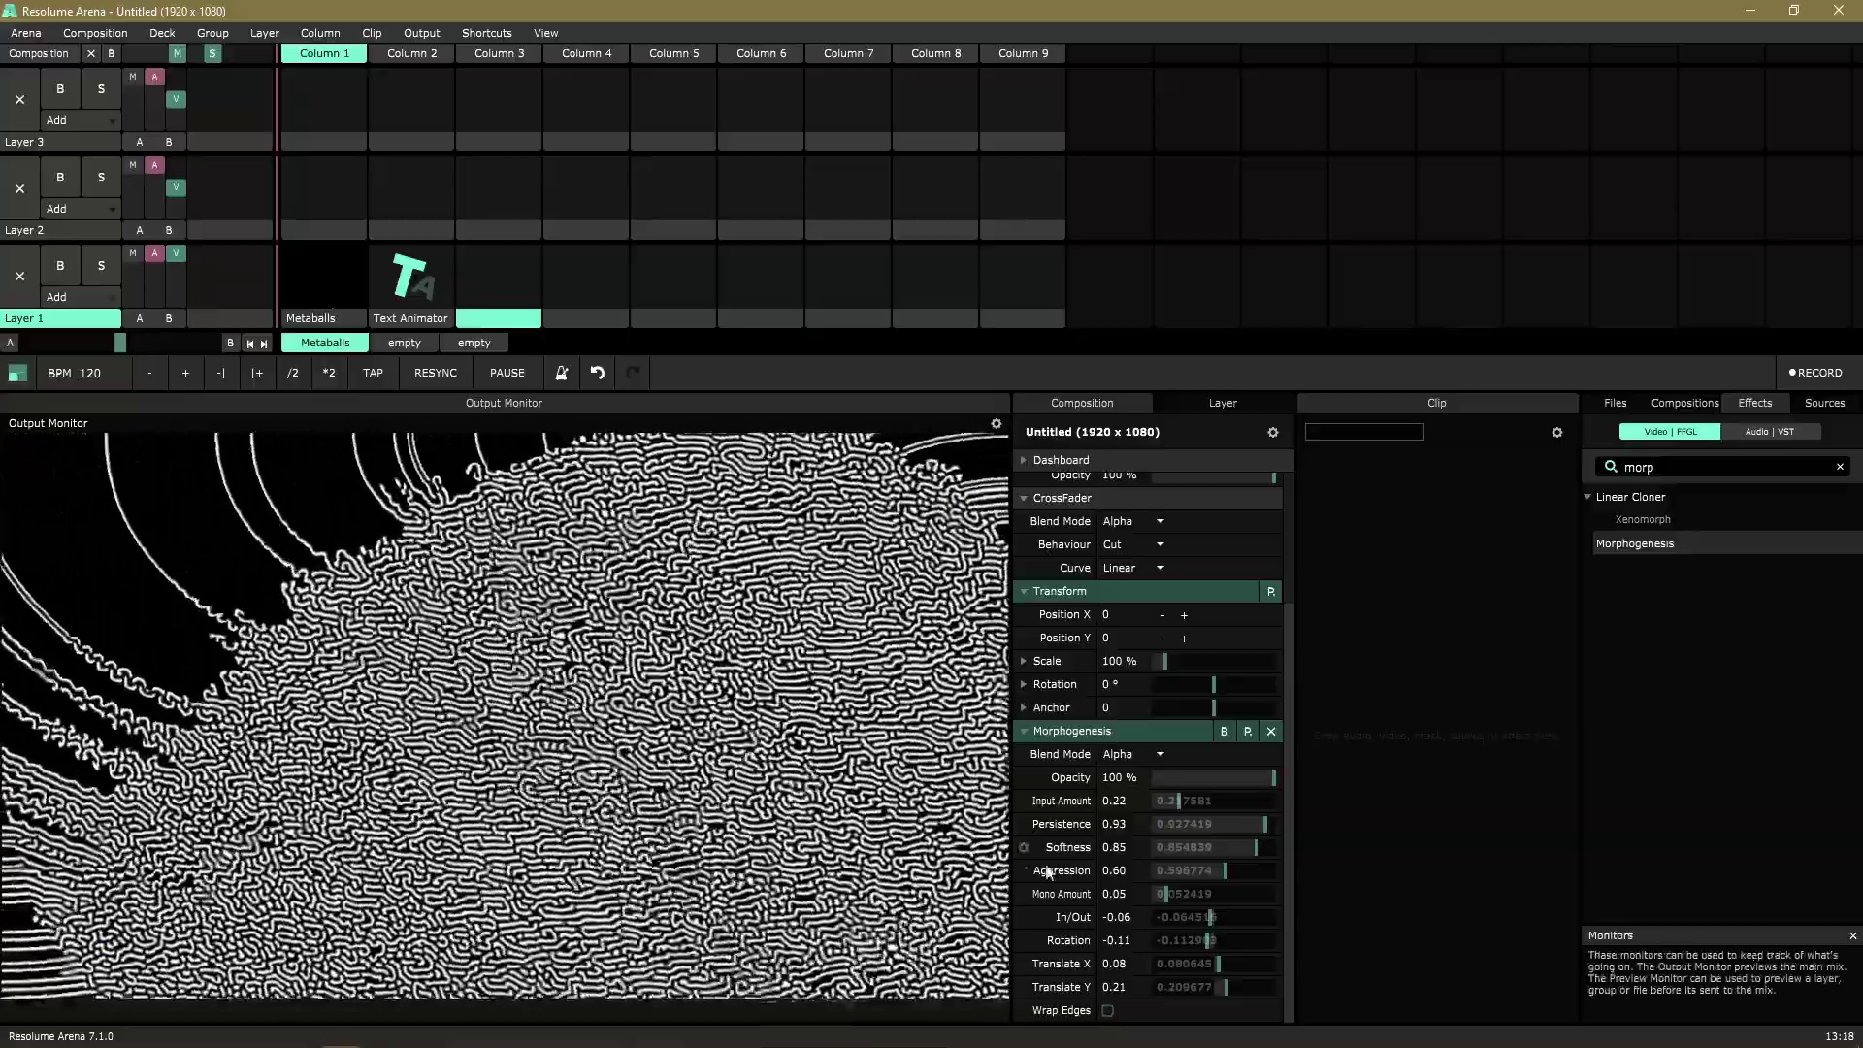
pyautogui.moveTo(1216, 961); pyautogui.dragTo(1204, 967)
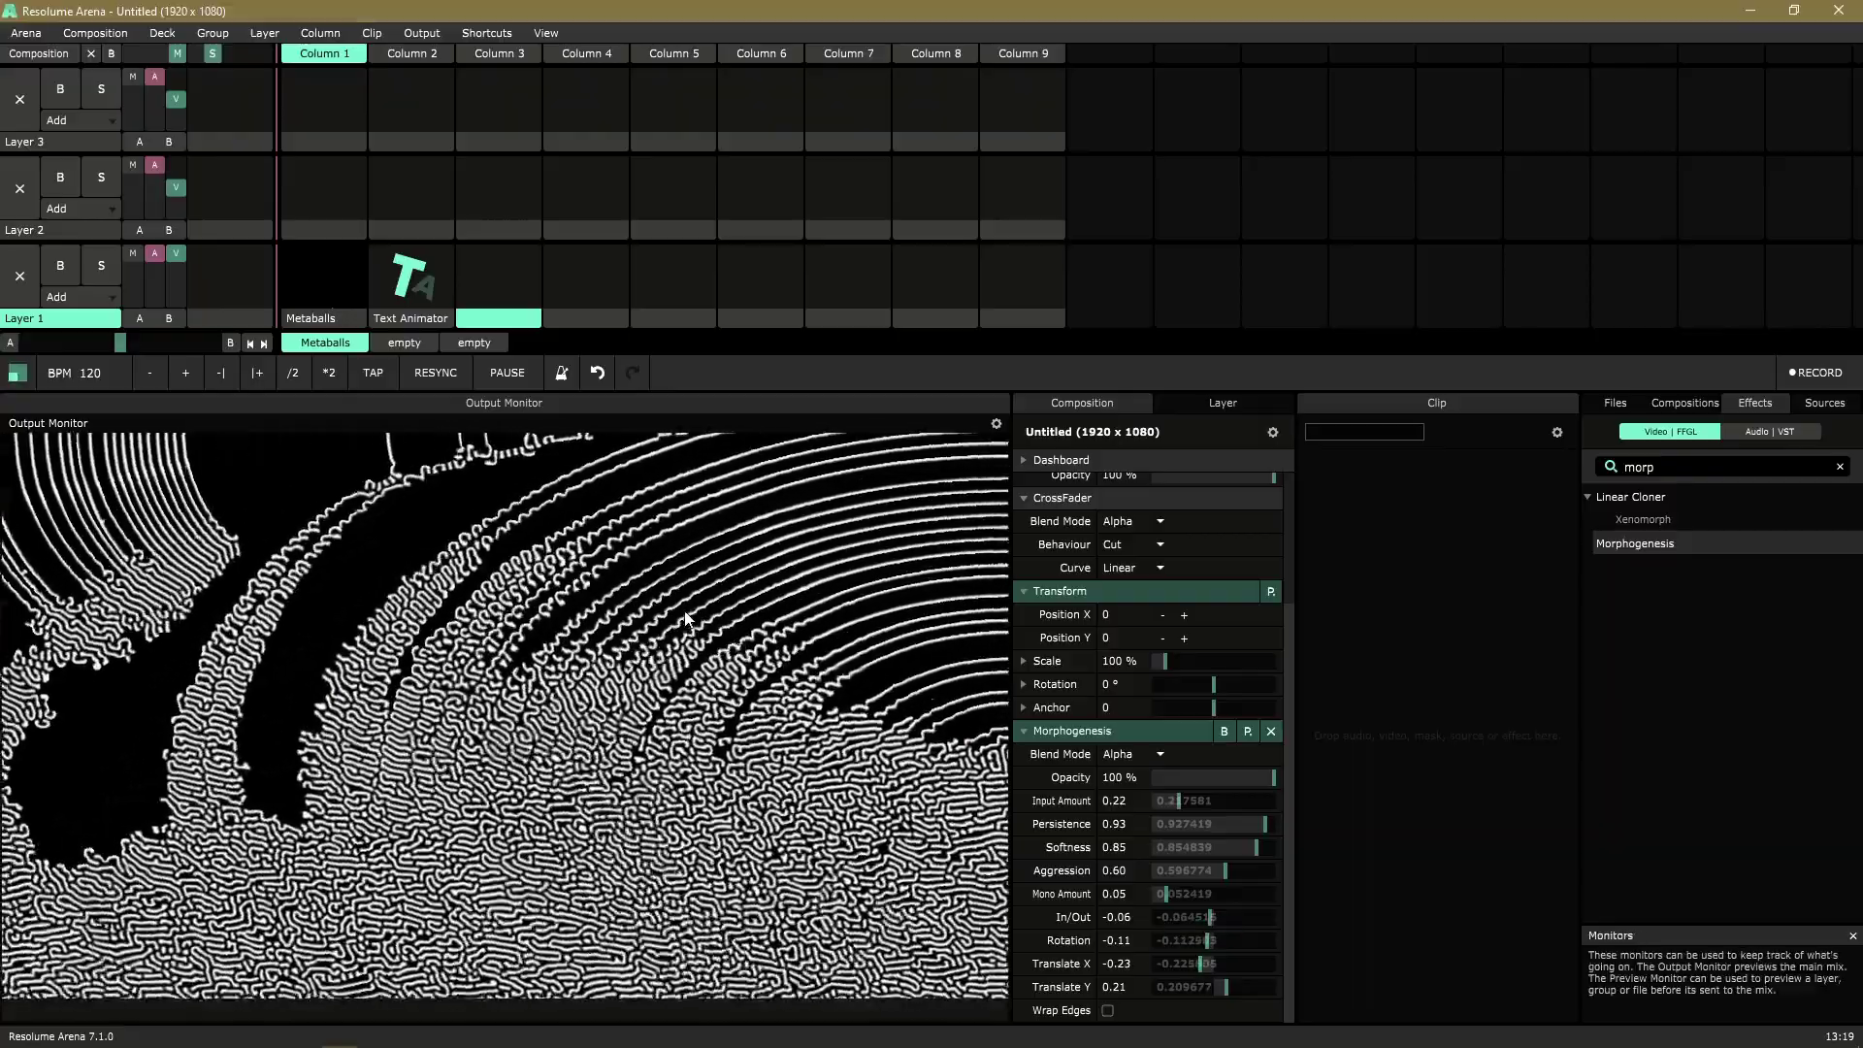